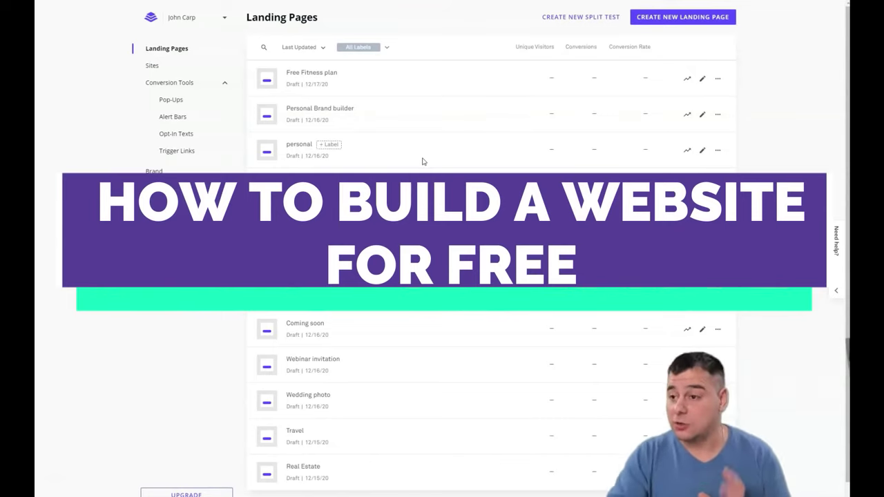
# Start creating a new landing page and browse the available page templates.
pyautogui.moveTo(342, 76)
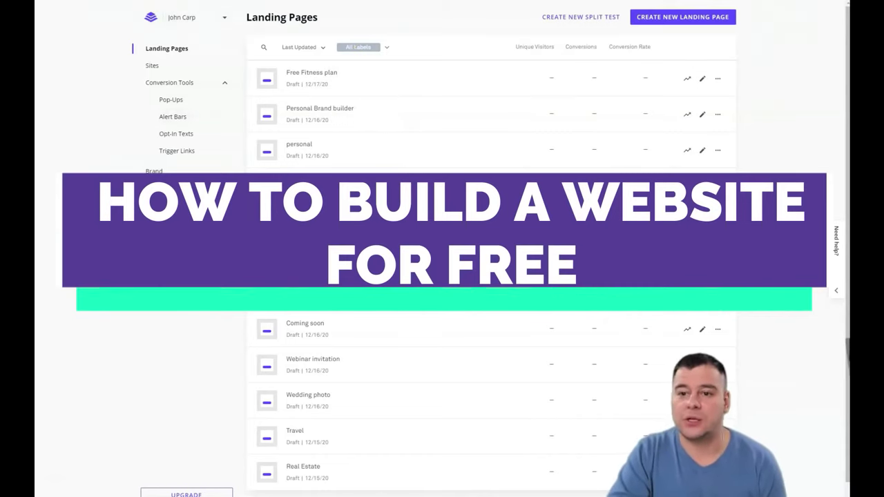
pyautogui.moveTo(510, 139)
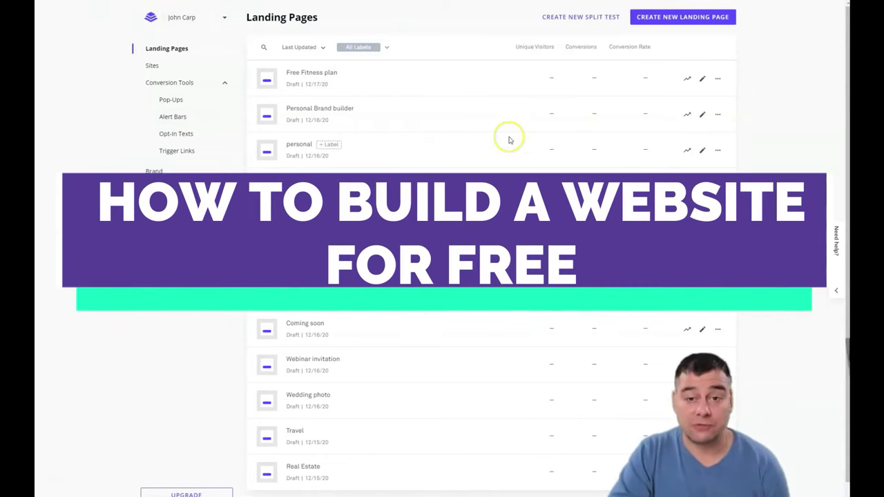
pyautogui.click(675, 21)
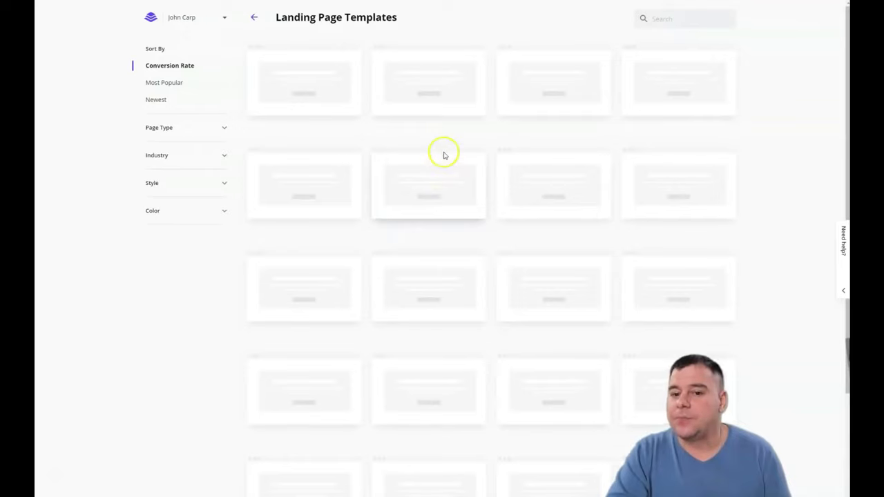
pyautogui.scroll(-5, 456, 150)
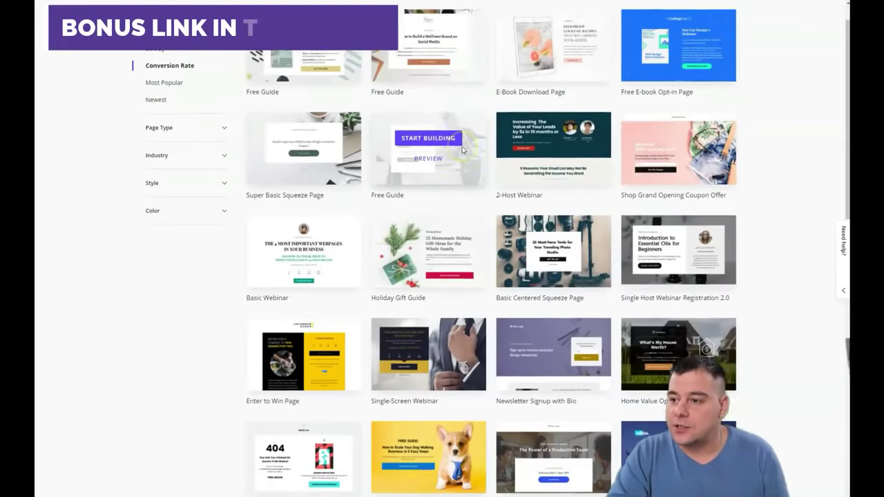
pyautogui.scroll(-8, 463, 150)
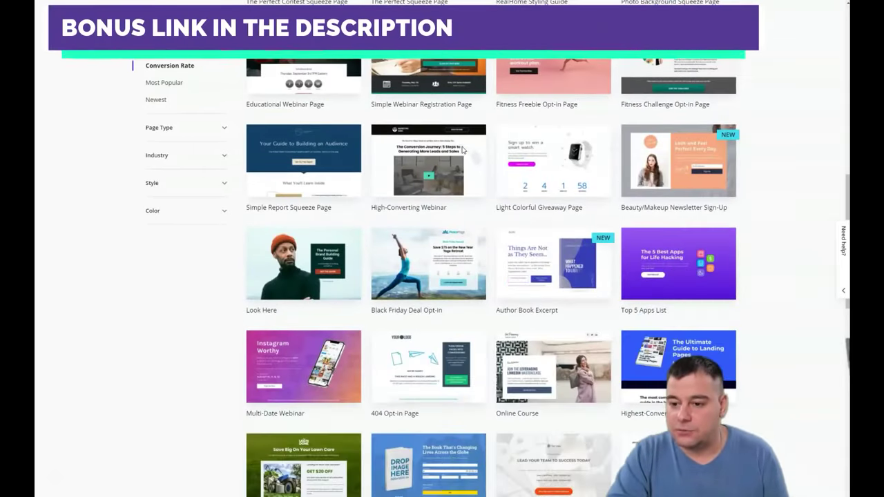
pyautogui.scroll(5, 463, 150)
pyautogui.scroll(5, 463, 150)
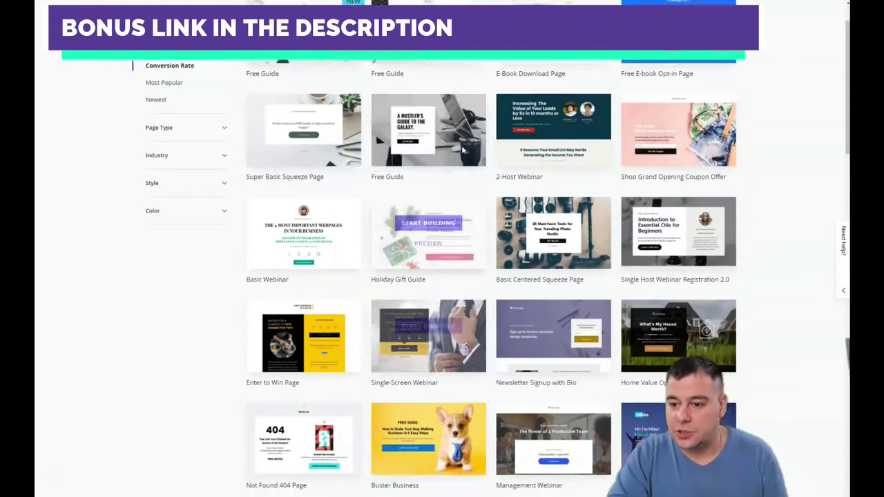
pyautogui.scroll(-3, 463, 150)
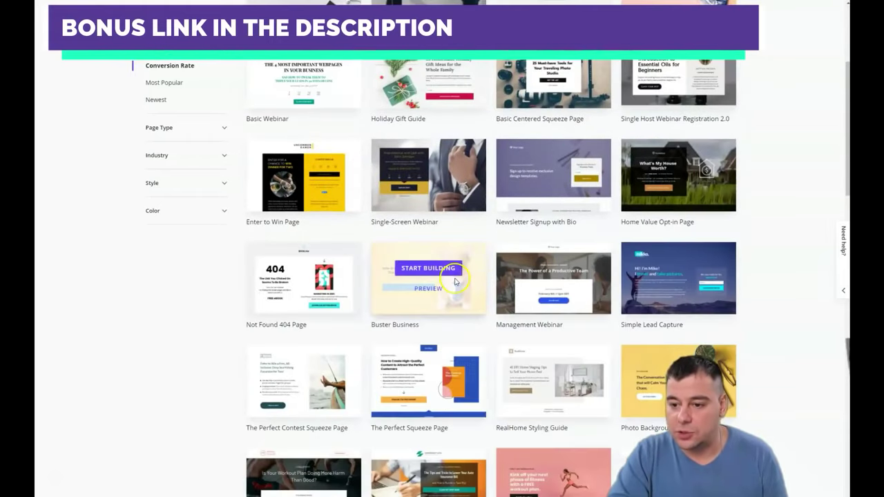
pyautogui.scroll(-3, 575, 255)
# Preview the Photo Background Squeeze Page template and create a page from it named "How to Personal page".
pyautogui.click(677, 158)
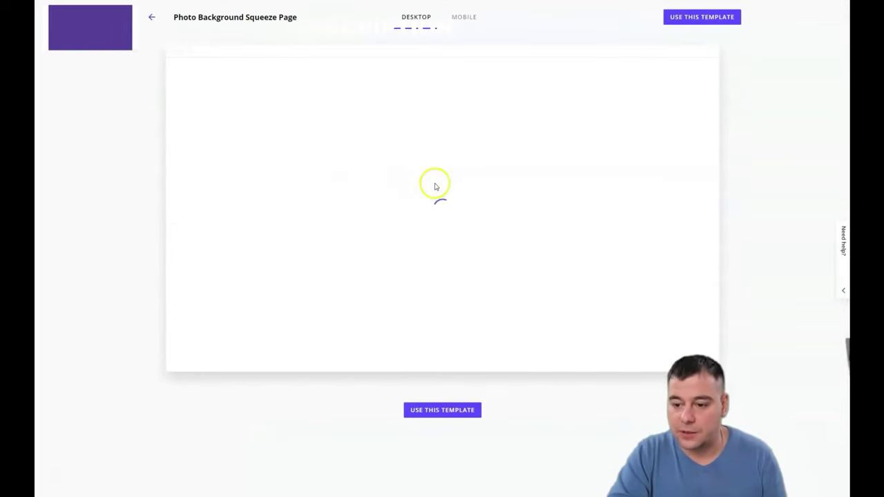
pyautogui.scroll(-2, 478, 190)
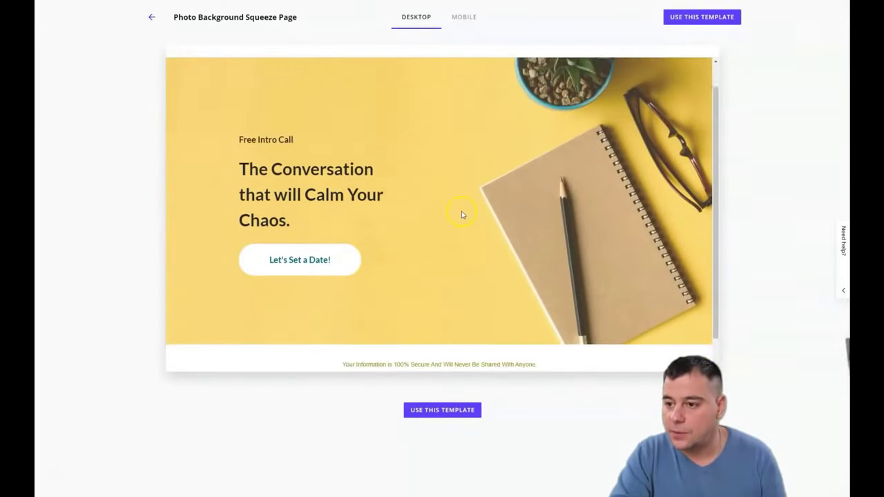
pyautogui.scroll(2, 461, 202)
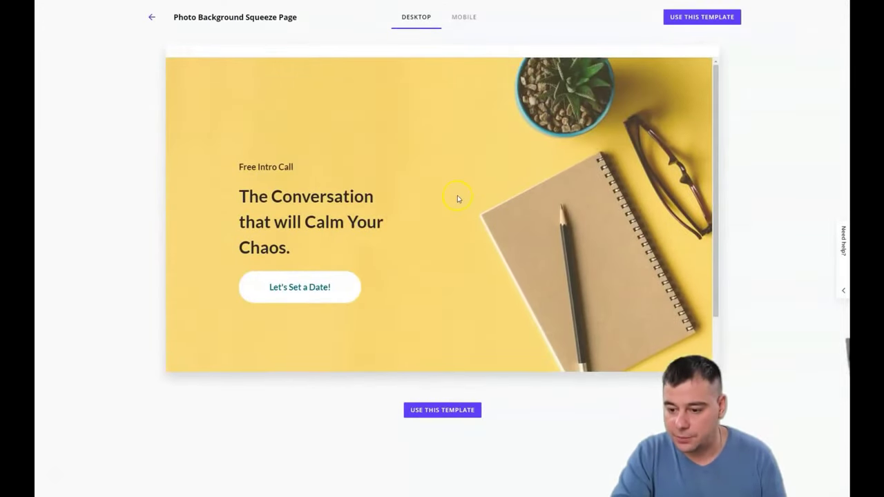
pyautogui.click(433, 410)
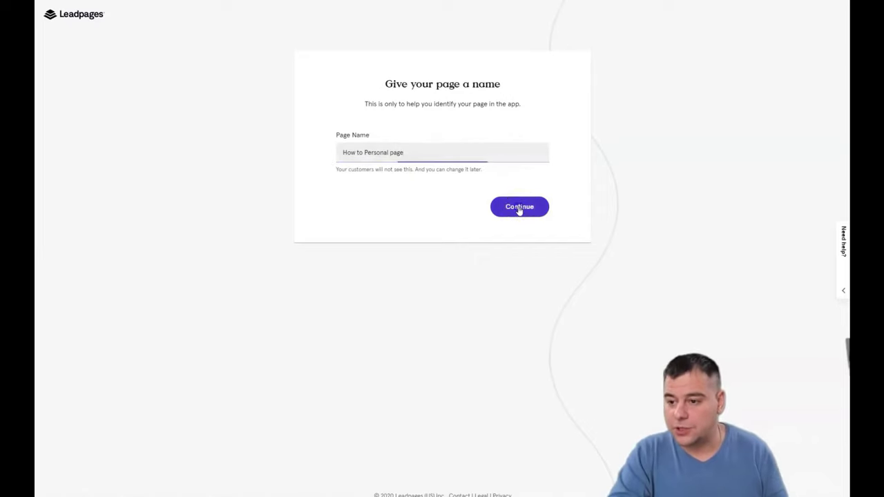
pyautogui.click(519, 207)
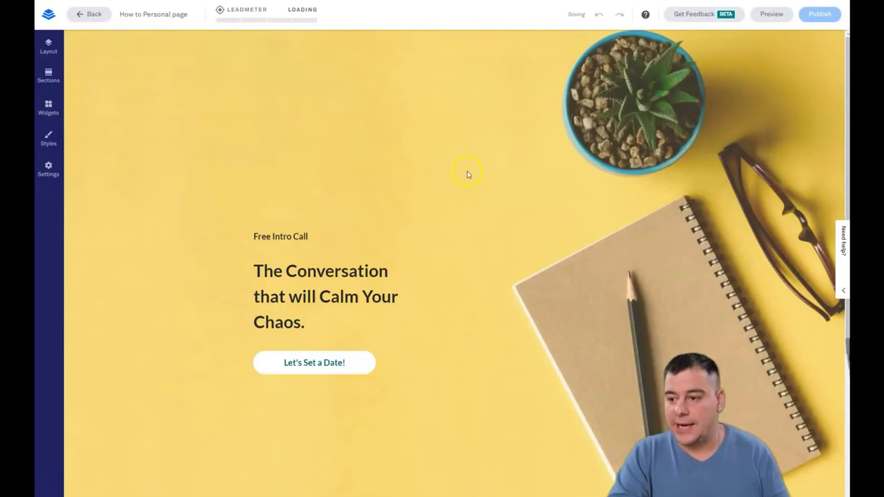
# Examine the new page and the editor's layout, sections, widgets, styles and settings options.
pyautogui.scroll(-3, 467, 174)
pyautogui.scroll(3, 414, 138)
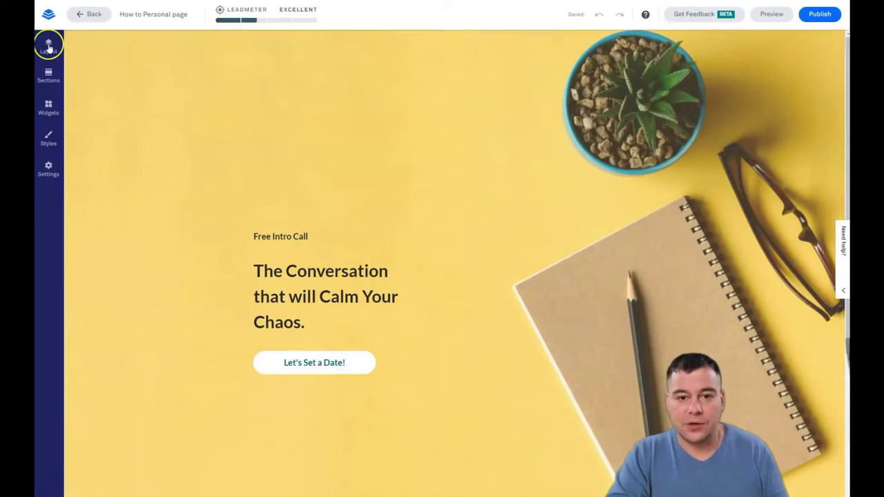
pyautogui.click(48, 47)
pyautogui.click(49, 74)
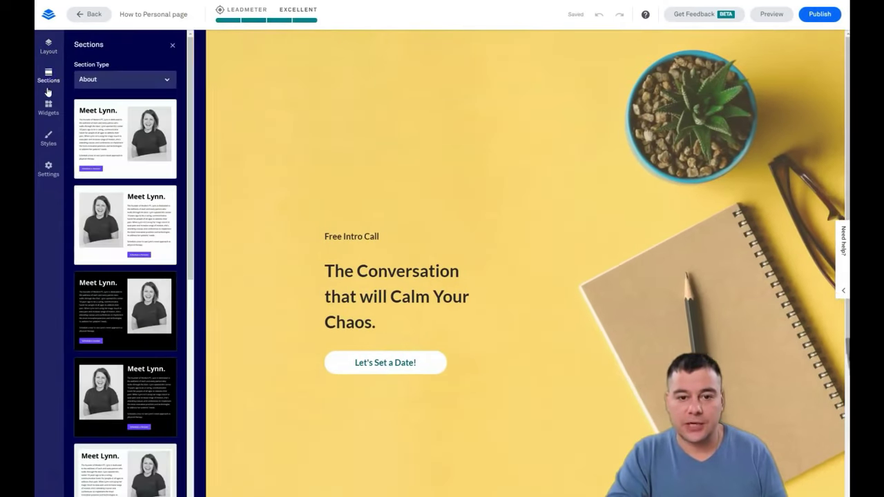
pyautogui.click(48, 106)
pyautogui.click(51, 138)
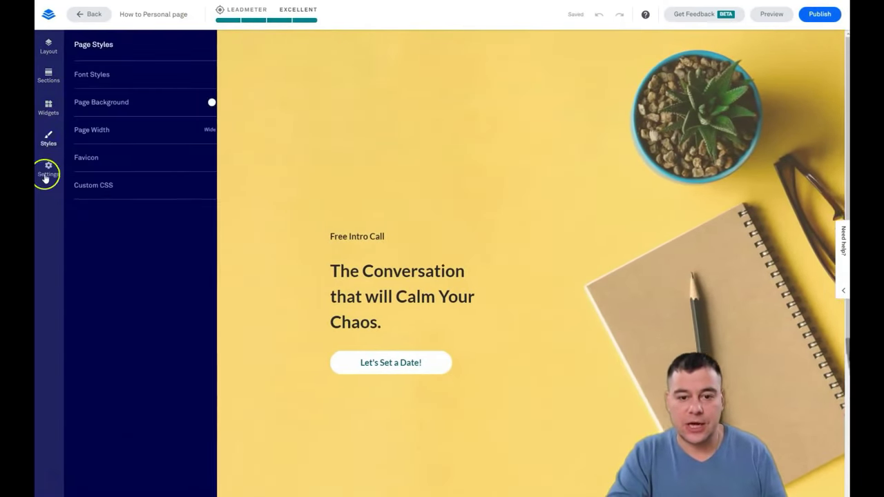
pyautogui.click(50, 171)
# Add a blank two-column section below the page footer.
pyautogui.click(48, 47)
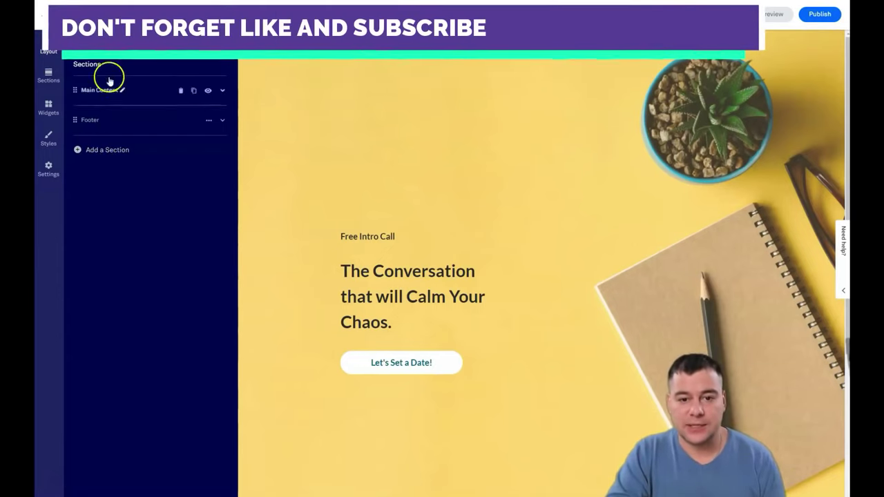
pyautogui.click(89, 150)
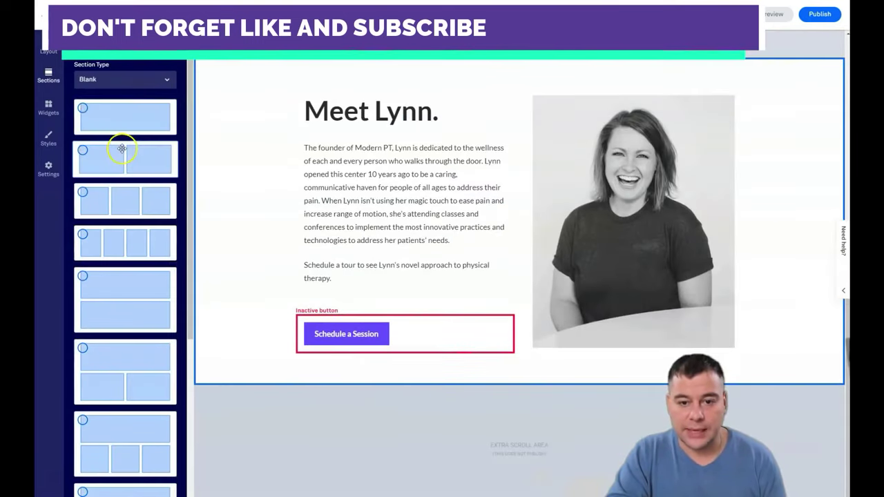
pyautogui.click(83, 155)
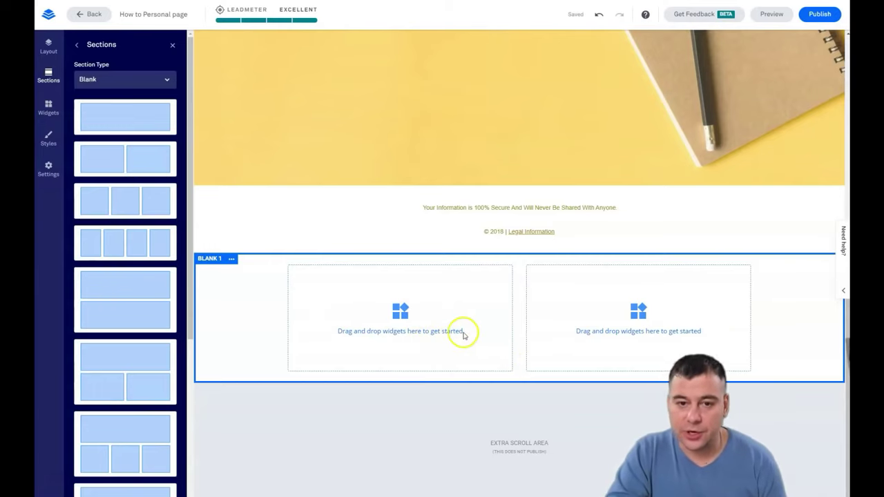
# Place a text widget in the blank section's left column and an image widget in its right column.
pyautogui.click(49, 107)
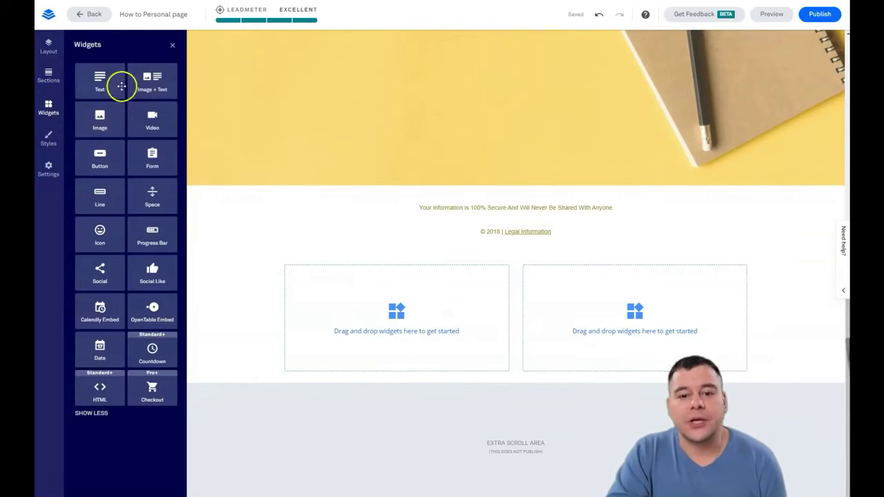
pyautogui.moveTo(100, 83); pyautogui.dragTo(396, 330)
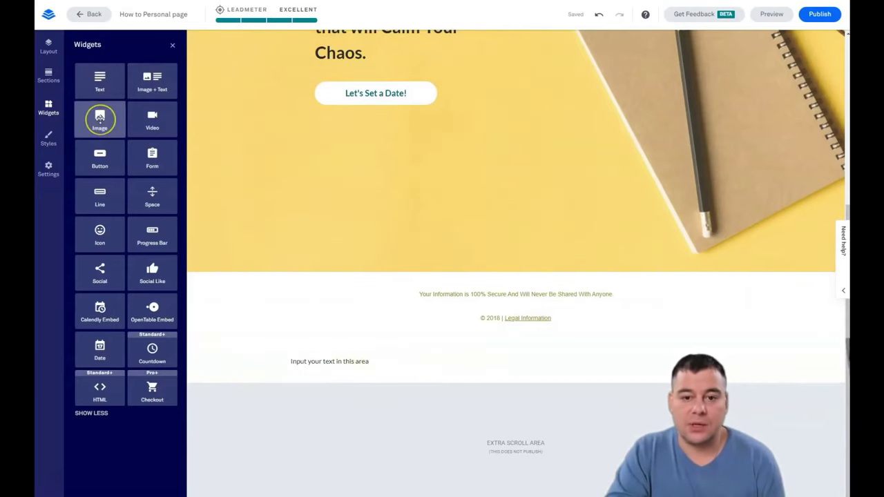
pyautogui.moveTo(100, 119); pyautogui.dragTo(617, 362)
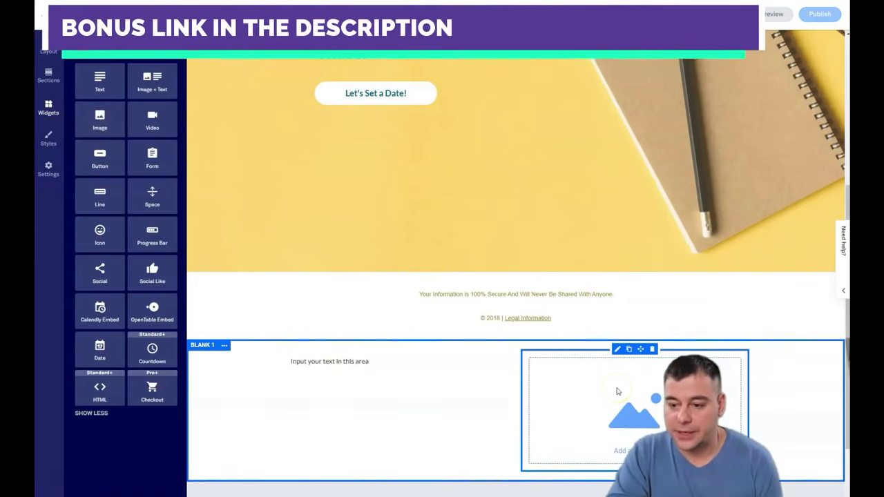
pyautogui.click(100, 119)
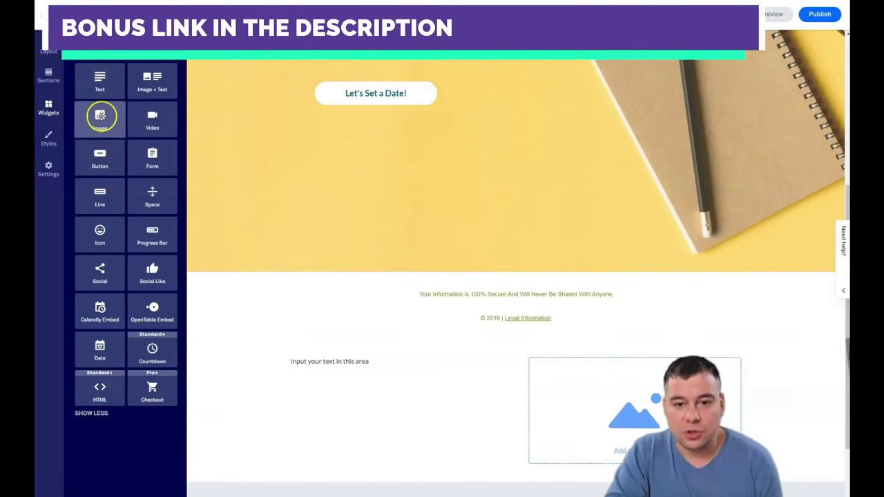
# Add a second text widget and a Sign Up button beneath the first text in the left column.
pyautogui.moveTo(93, 79); pyautogui.dragTo(342, 428)
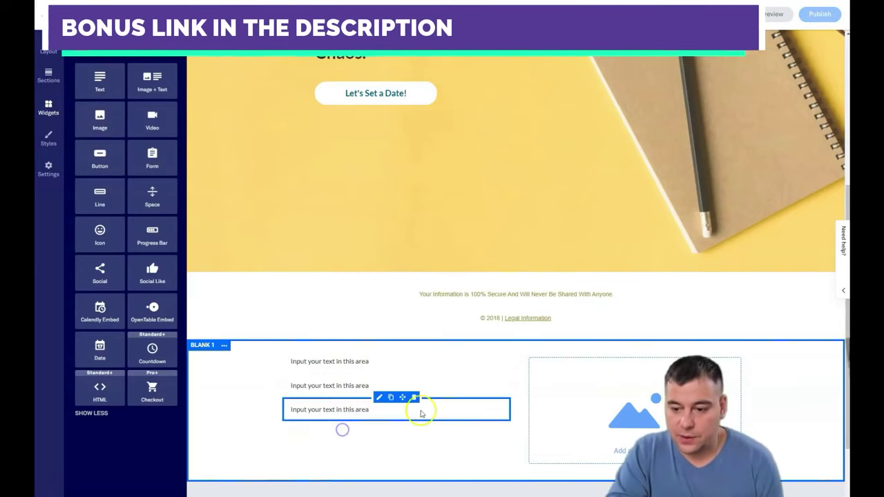
pyautogui.moveTo(89, 158); pyautogui.dragTo(341, 426)
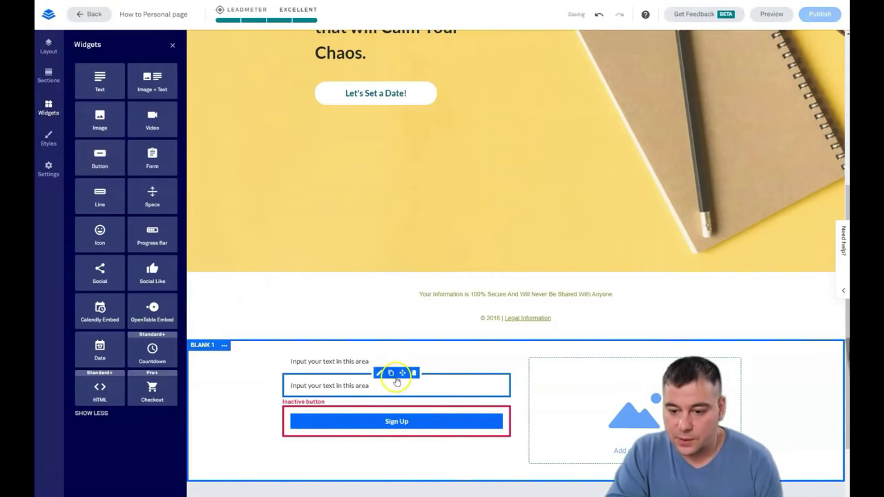
pyautogui.click(317, 384)
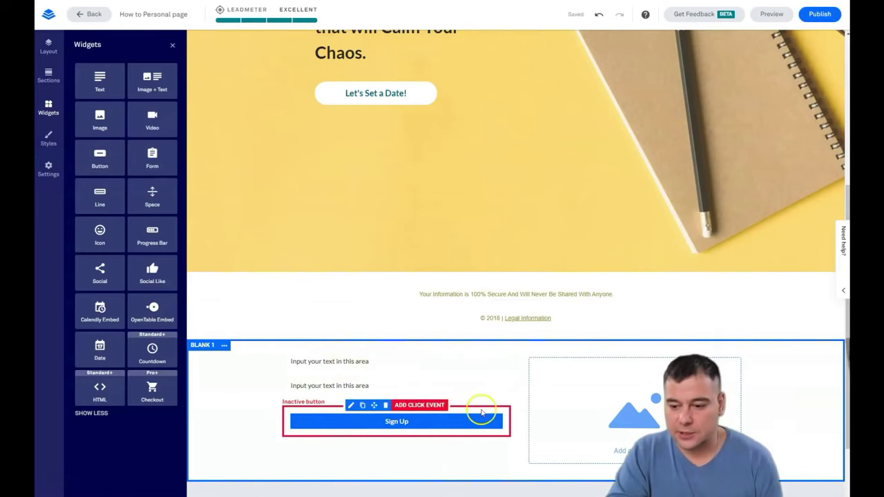
# Delete the footer section above the new two-column section.
pyautogui.scroll(-3, 479, 395)
pyautogui.scroll(10, 418, 306)
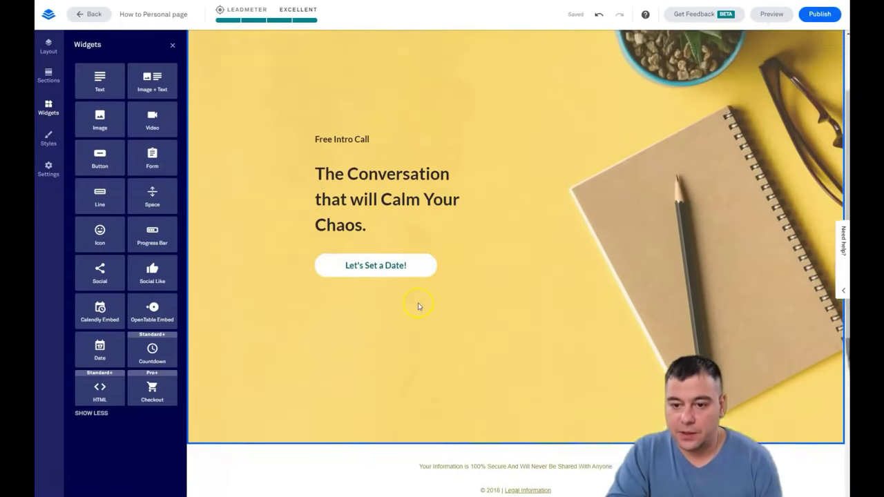
pyautogui.scroll(-6, 418, 306)
pyautogui.scroll(-4, 418, 306)
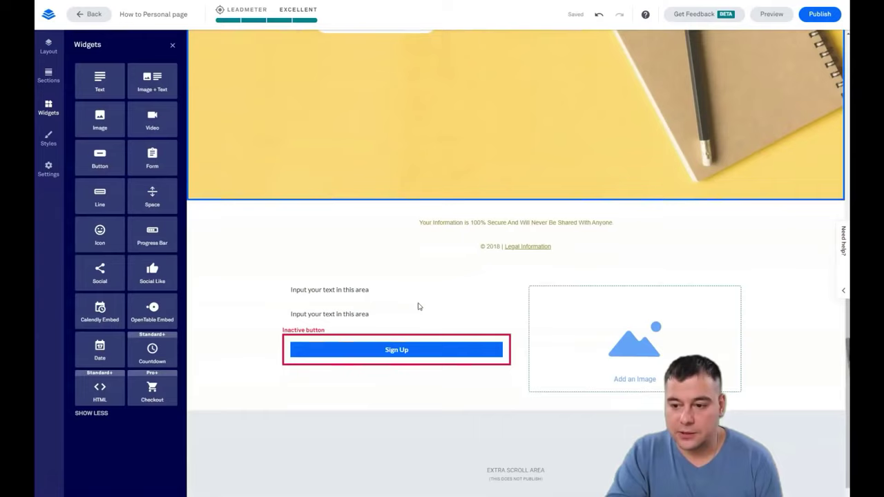
pyautogui.click(238, 221)
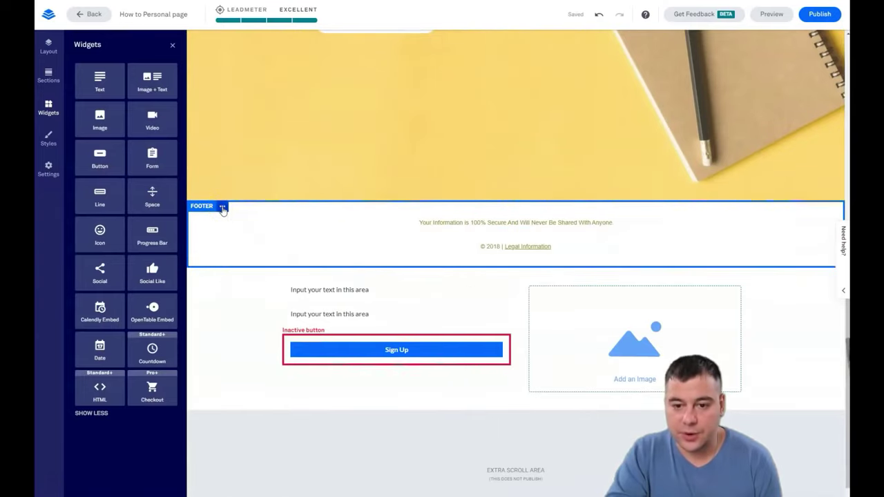
pyautogui.click(222, 207)
pyautogui.click(255, 278)
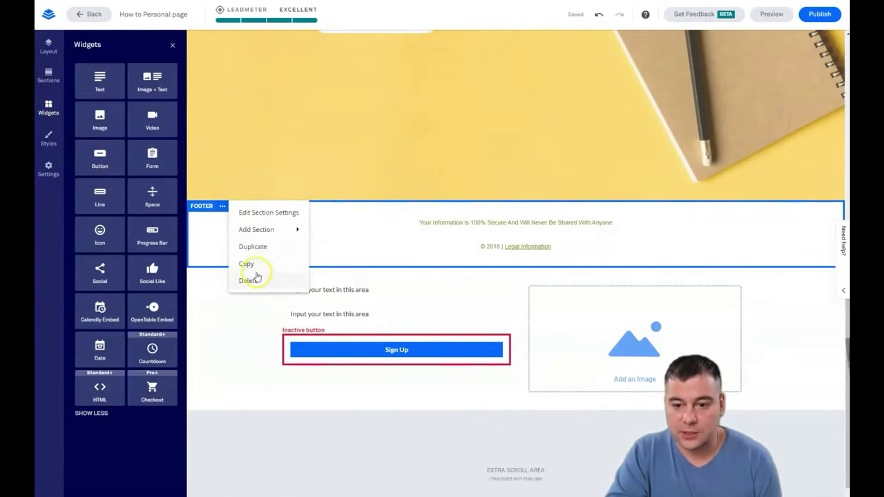
pyautogui.click(291, 247)
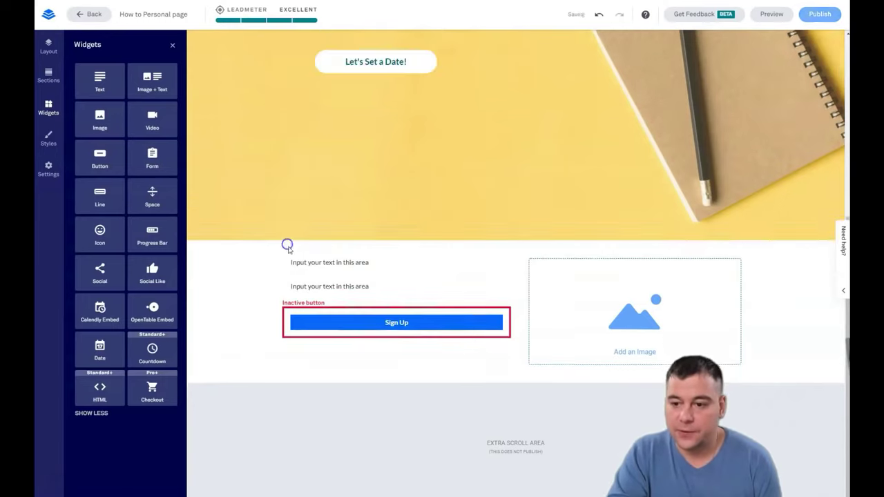
# Delete the Main Content section with the yellow background and confirm the deletion.
pyautogui.scroll(1, 252, 139)
pyautogui.click(244, 38)
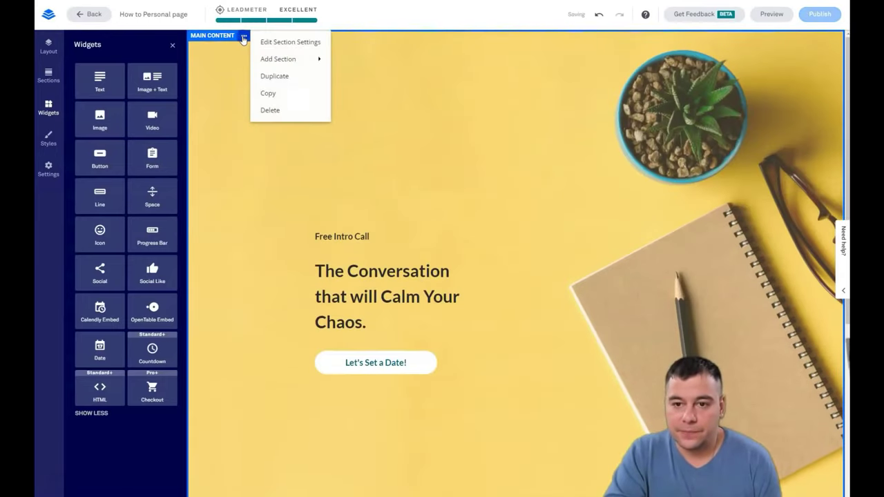
pyautogui.click(280, 114)
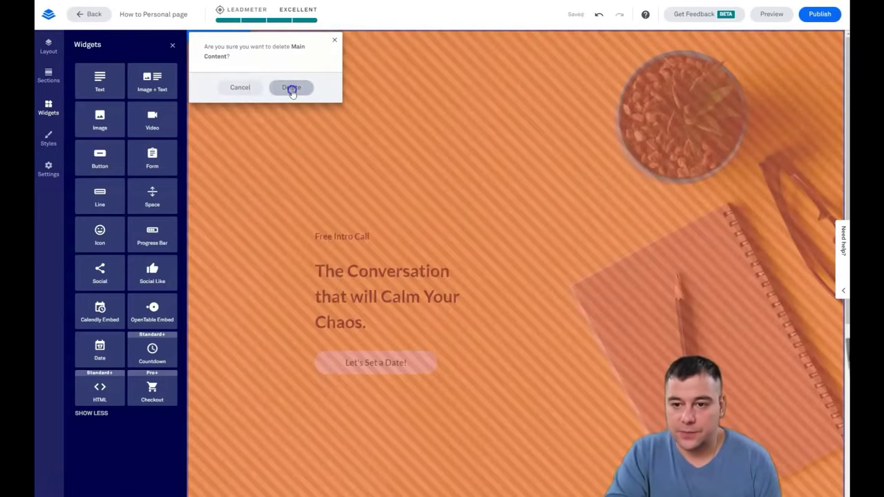
pyautogui.click(292, 87)
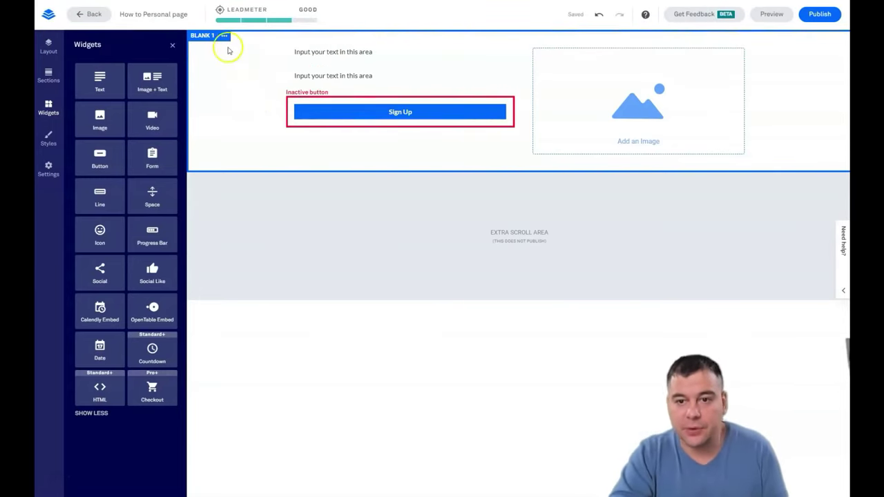
# View the options available for the remaining blank section and hide the widget library.
pyautogui.click(225, 36)
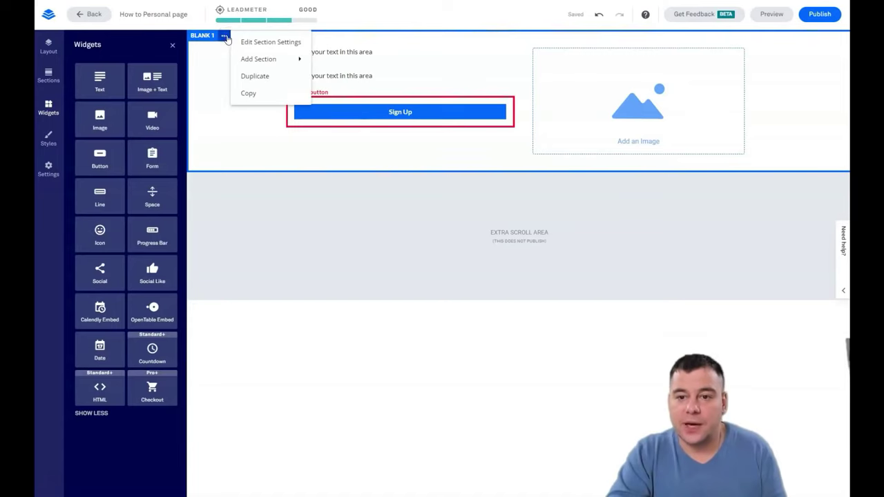
pyautogui.click(173, 45)
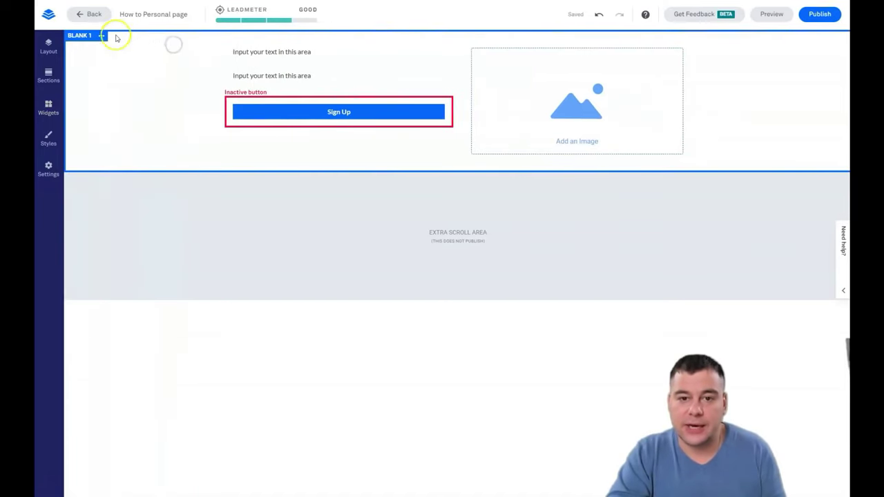
# Set the photo of the woman with glasses from the existing image library as the blank section's background image.
pyautogui.click(102, 37)
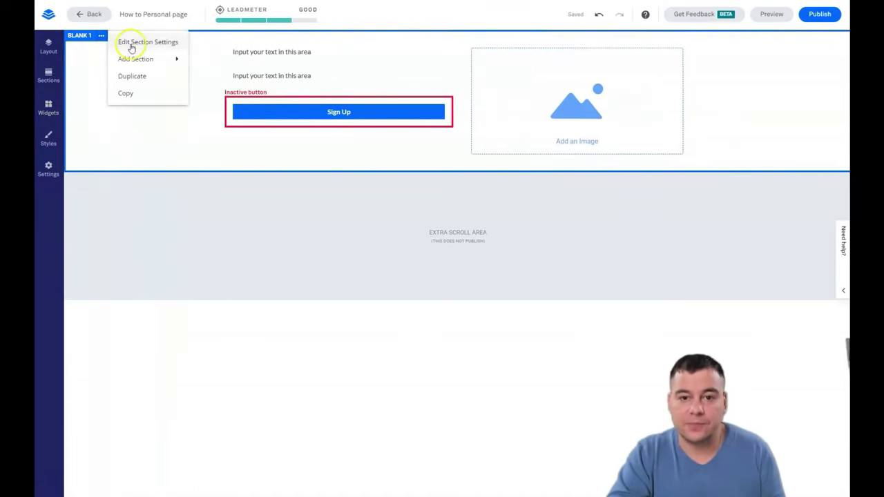
pyautogui.click(131, 42)
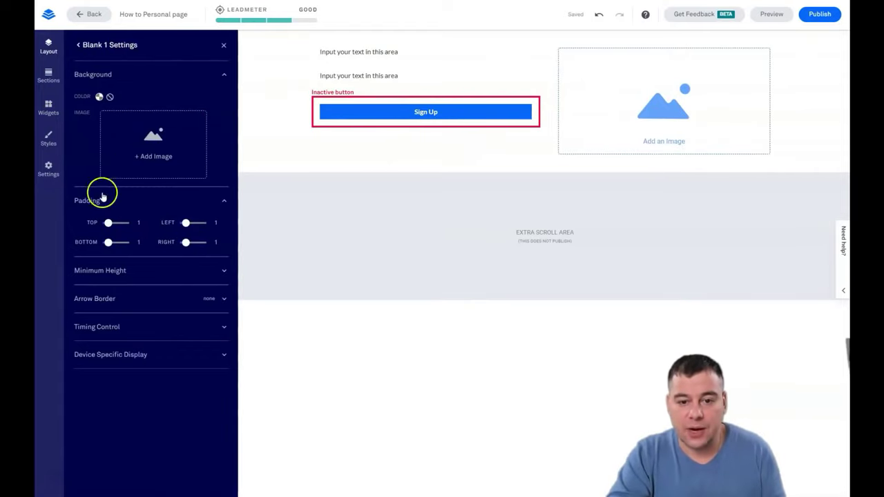
pyautogui.click(134, 151)
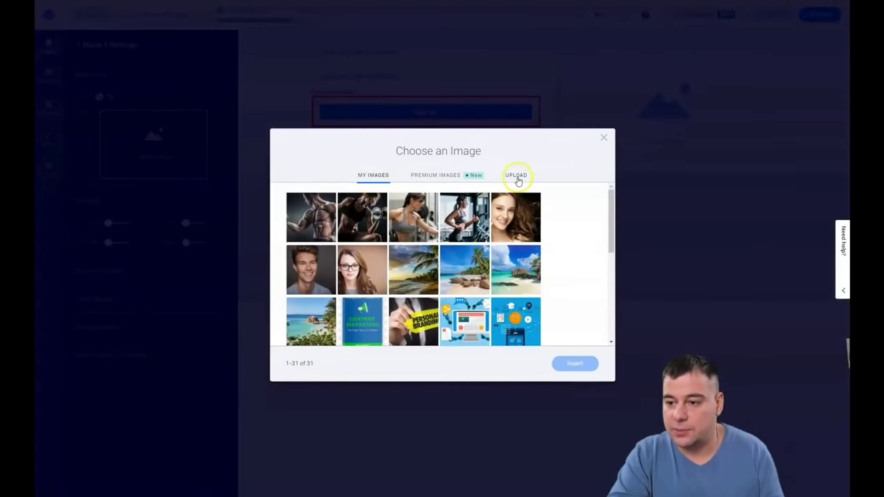
pyautogui.click(448, 175)
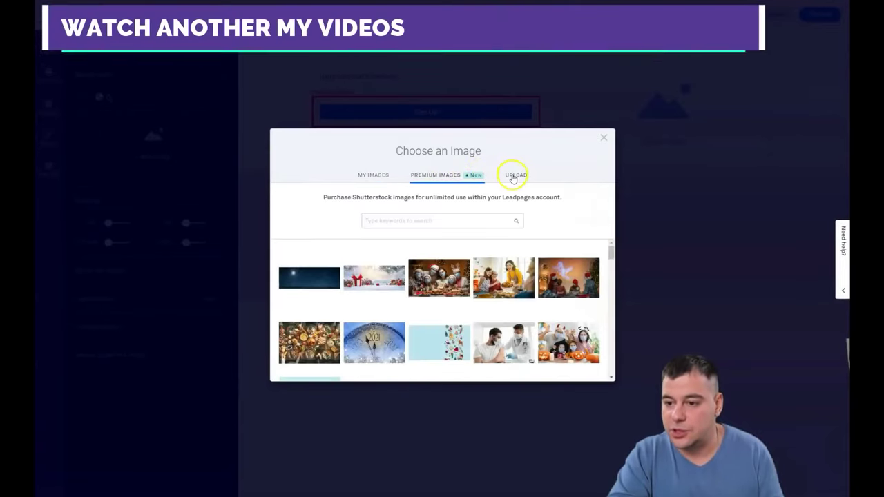
pyautogui.click(514, 175)
pyautogui.click(366, 191)
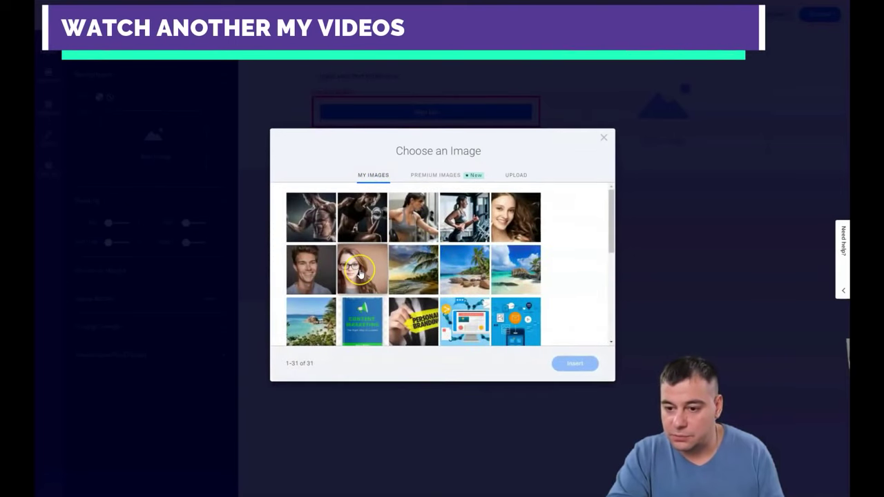
pyautogui.scroll(-2, 360, 274)
pyautogui.scroll(2, 359, 274)
pyautogui.click(359, 269)
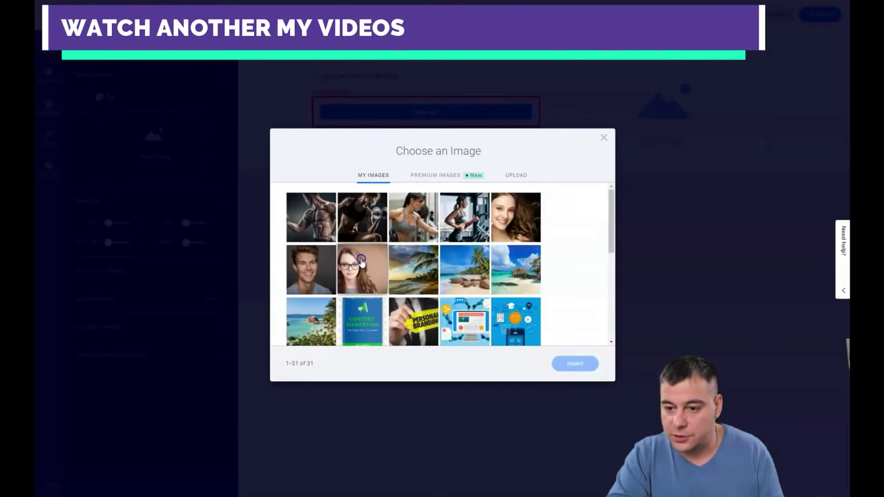
pyautogui.click(573, 363)
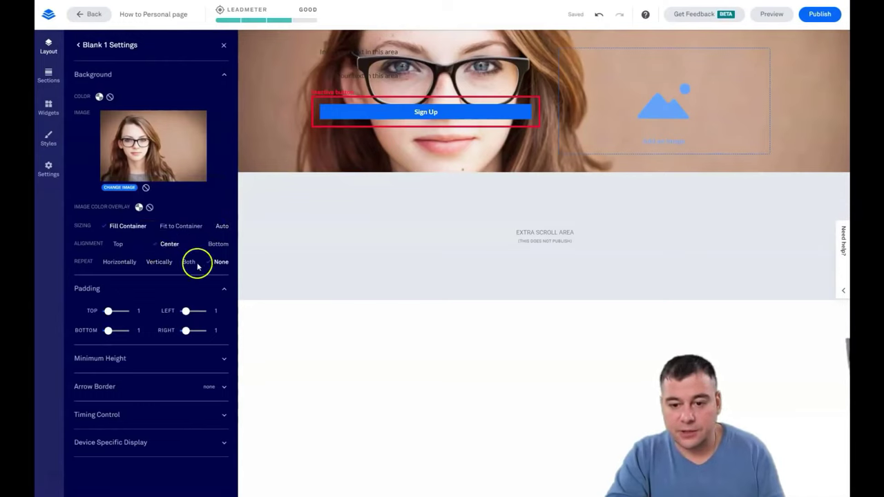
# Try minimum heights of 75% and 90% for the section, set it to Full, and close the section settings.
pyautogui.click(224, 360)
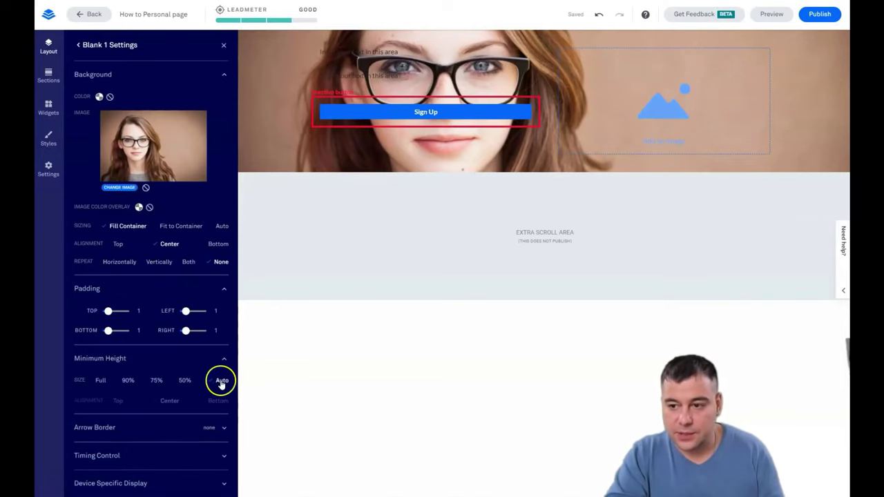
pyautogui.click(157, 381)
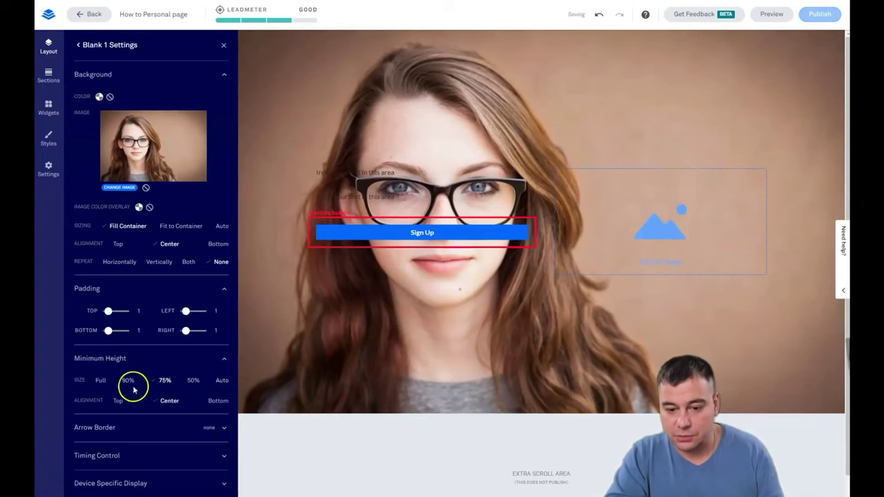
pyautogui.click(129, 382)
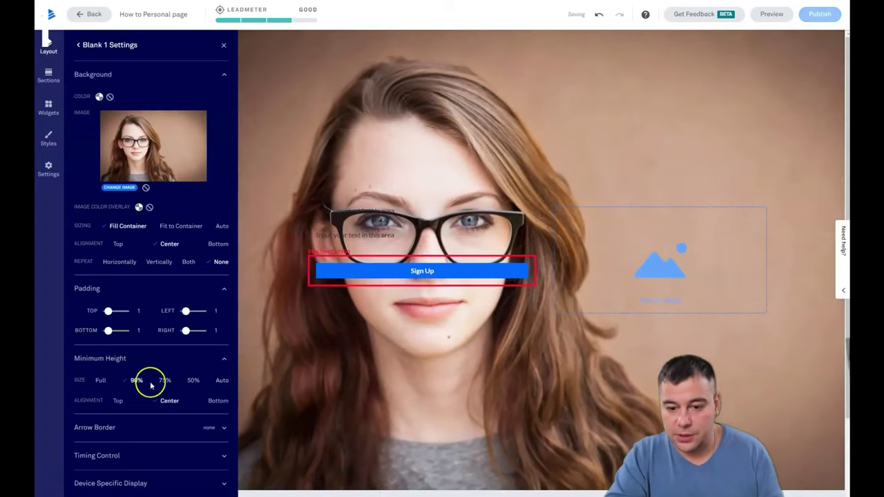
pyautogui.click(165, 380)
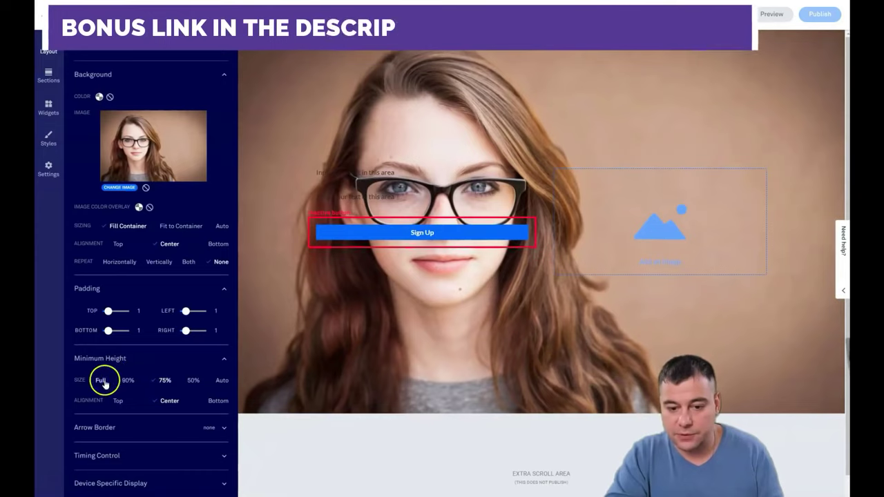
pyautogui.click(102, 381)
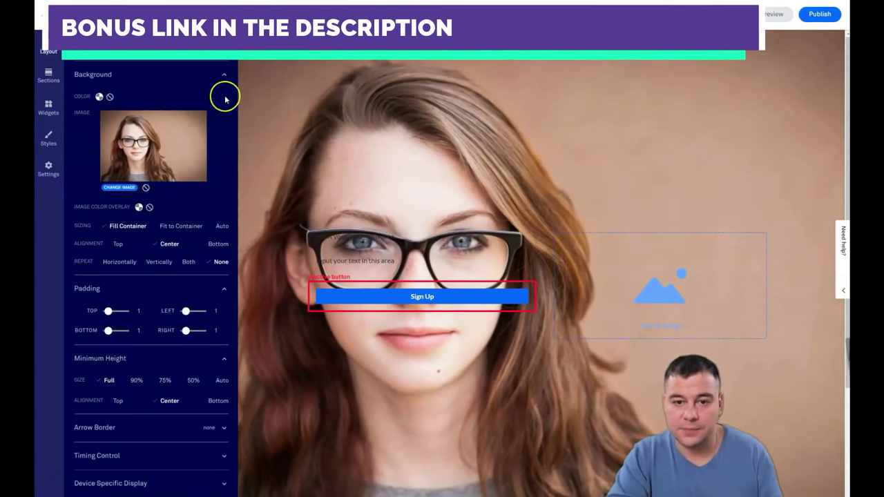
pyautogui.click(336, 168)
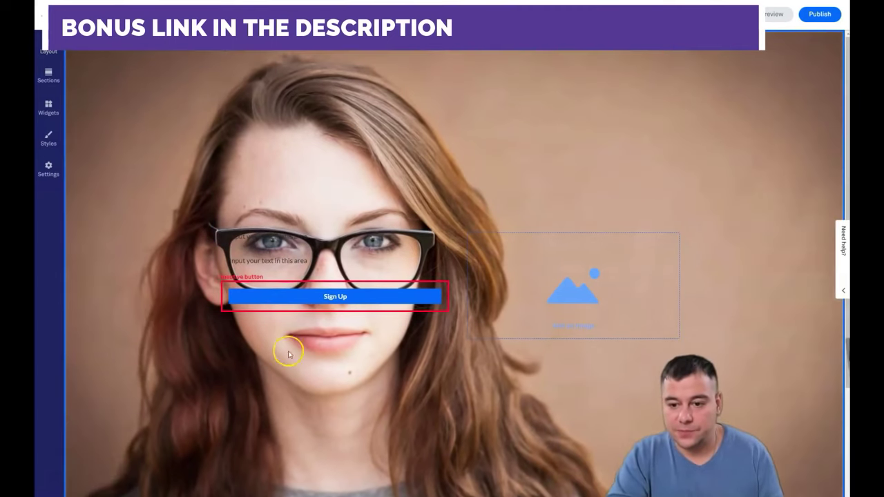
# Replace the placeholder in the first text widget with the Headline 1 text "The Personal Brand Building Guide".
pyautogui.click(276, 235)
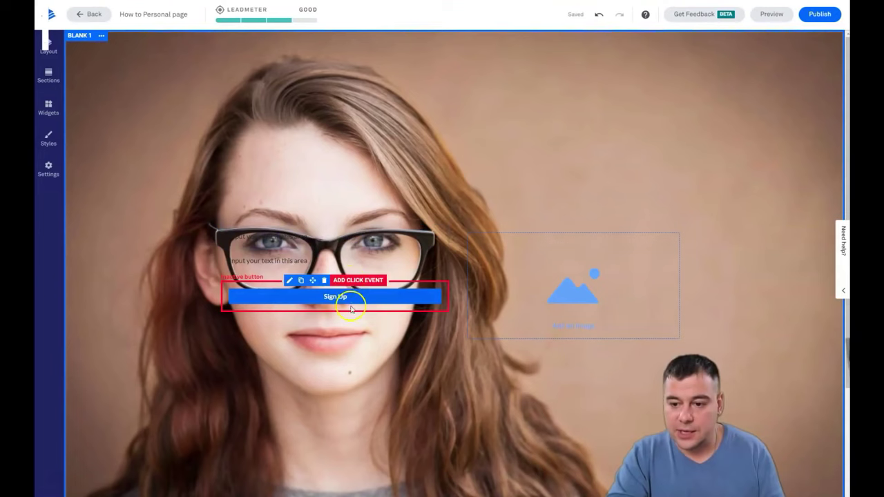
pyautogui.click(323, 238)
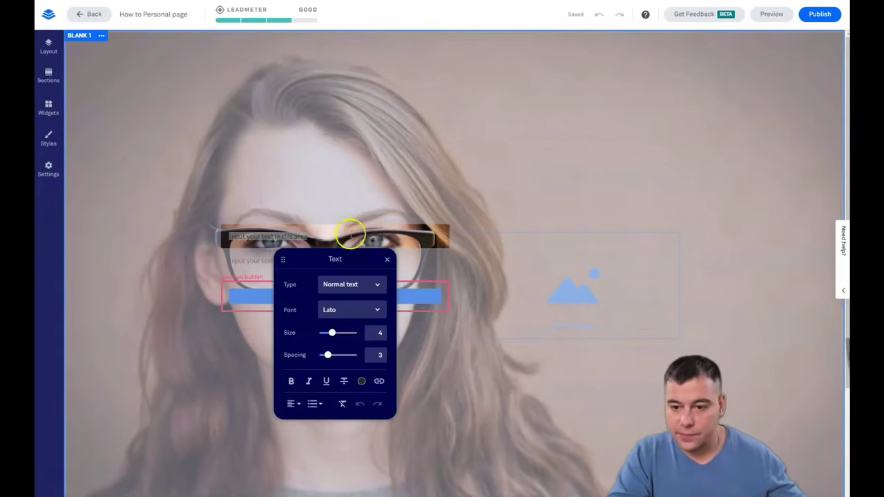
pyautogui.moveTo(361, 235); pyautogui.dragTo(243, 236)
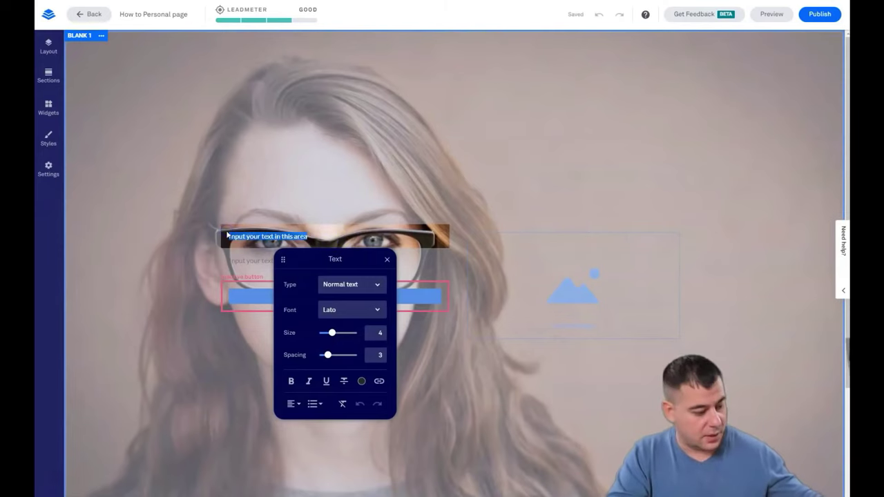
pyautogui.write('The Personal Brand Building Guide')
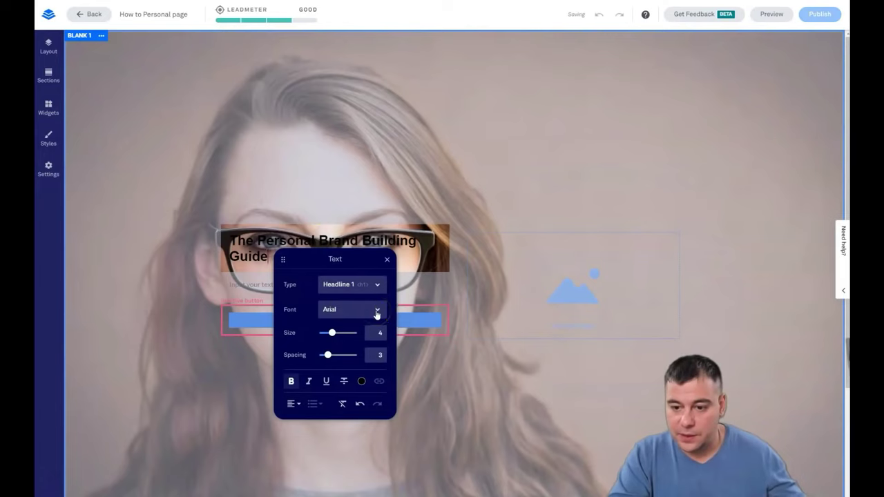
# Change the font of the whole headline to Chivo.
pyautogui.click(265, 257)
pyautogui.moveTo(270, 259); pyautogui.dragTo(221, 240)
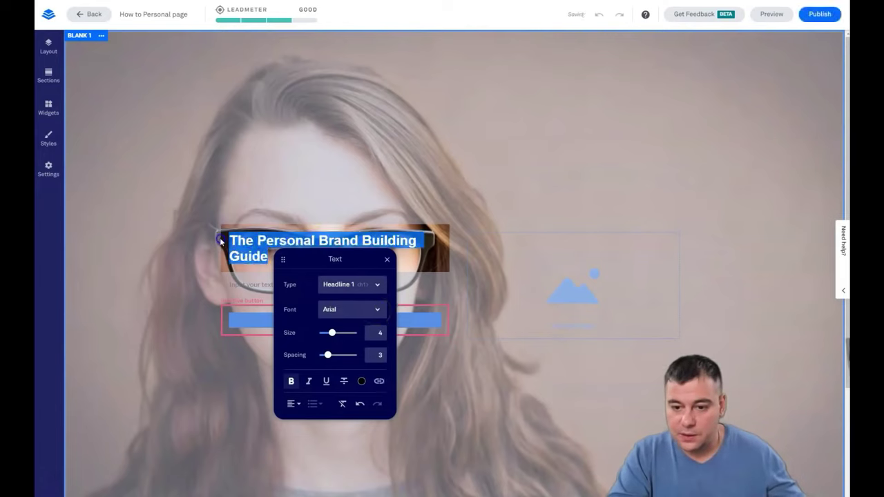
pyautogui.click(377, 310)
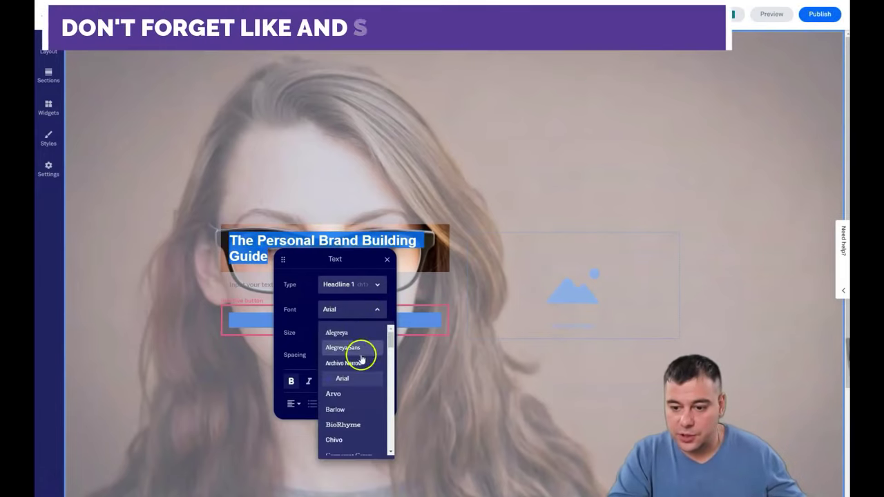
pyautogui.scroll(-3, 357, 372)
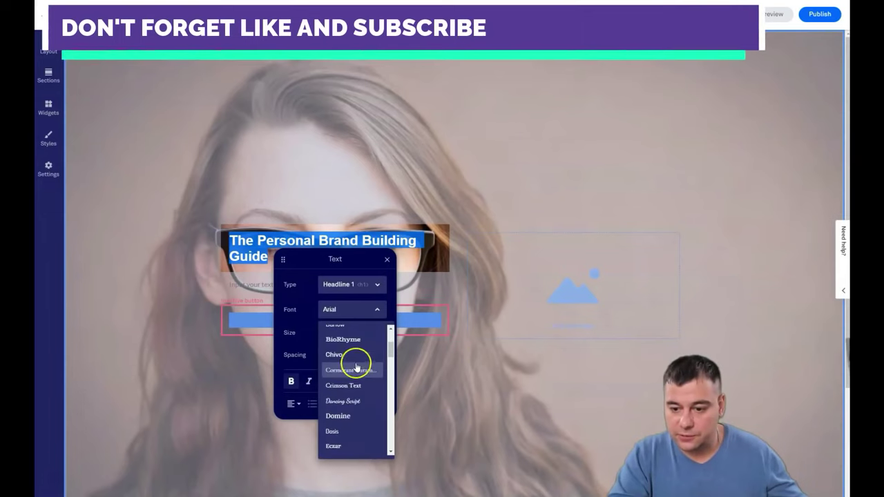
pyautogui.click(345, 366)
# Replace the second placeholder text with "12 simple steps to building yourself up." and set its font to Chivo.
pyautogui.click(268, 284)
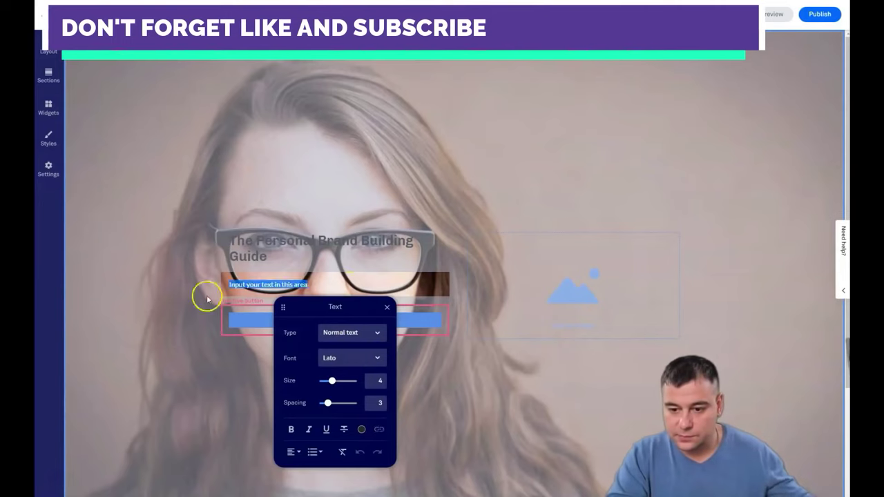
pyautogui.write('12 simple steps to building your startup')
pyautogui.moveTo(357, 285); pyautogui.dragTo(222, 286)
pyautogui.click(349, 357)
pyautogui.scroll(-3, 347, 413)
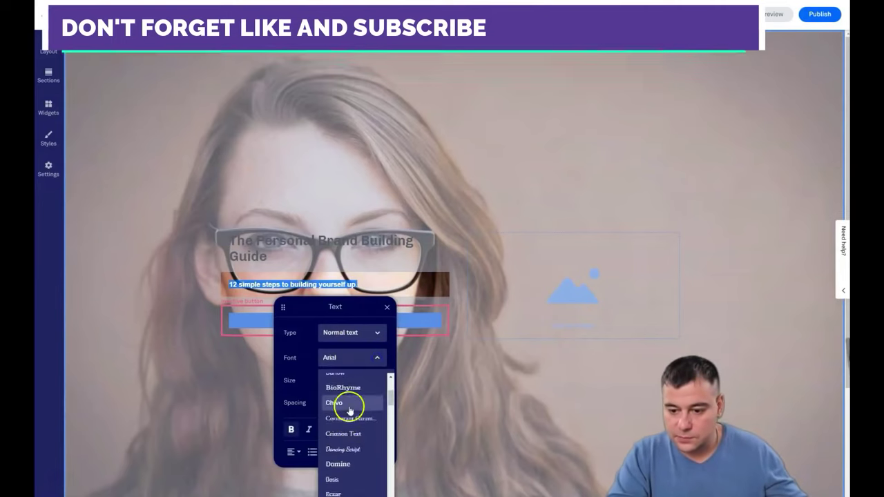
pyautogui.click(347, 411)
pyautogui.click(227, 394)
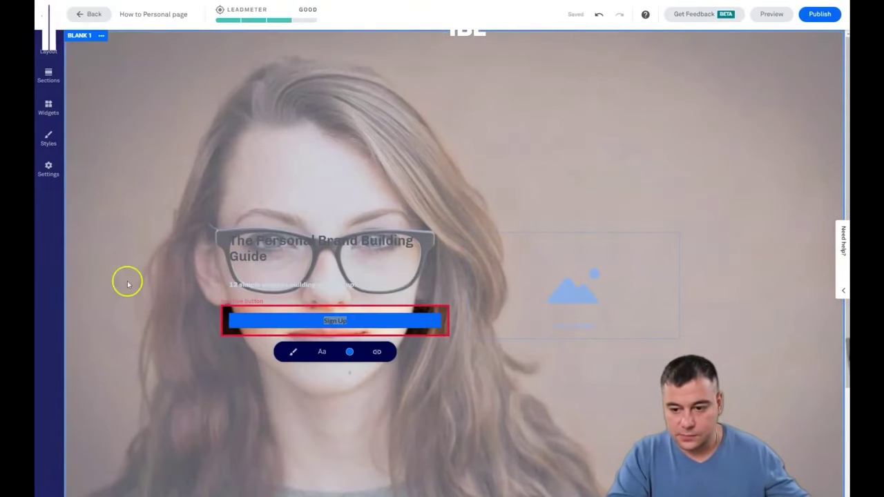
# Change the Sign Up button's label to "GET THE GUIDE".
pyautogui.moveTo(371, 321); pyautogui.dragTo(283, 329)
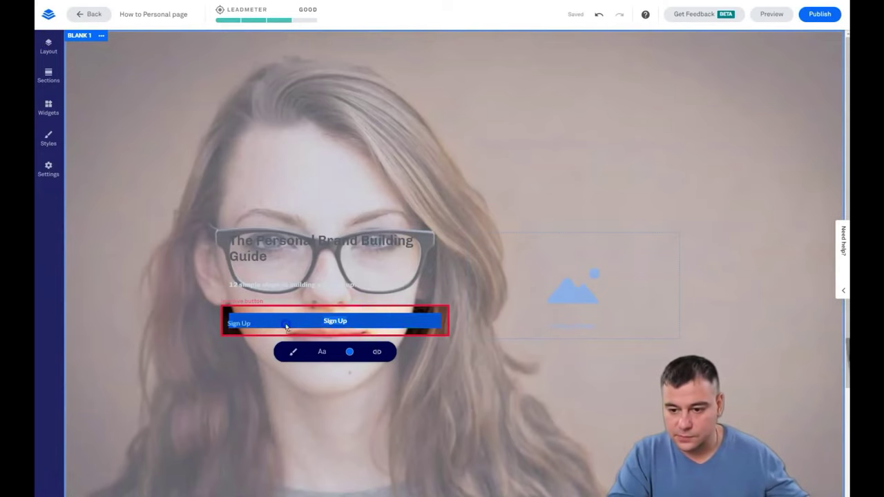
pyautogui.write('GET THE GUIDE')
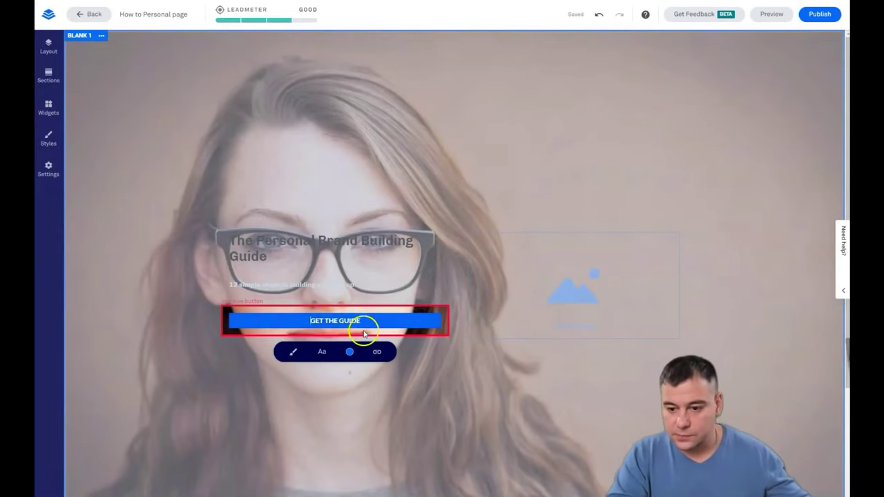
pyautogui.click(369, 384)
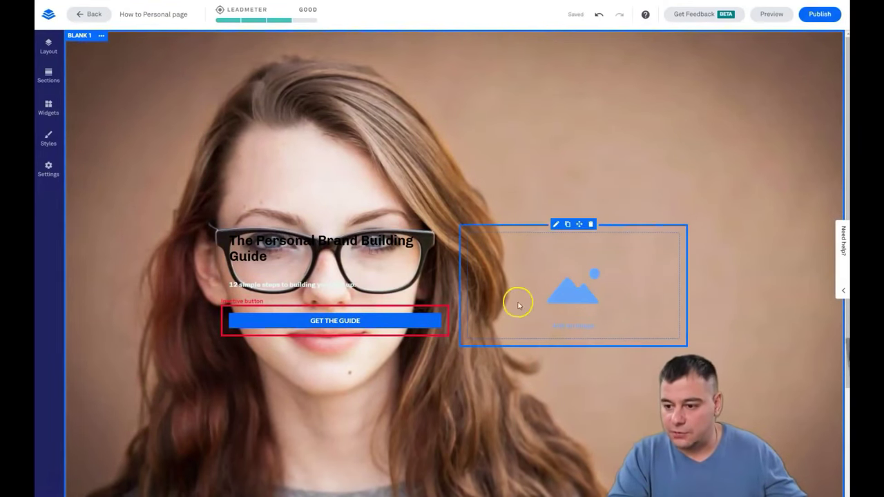
# Delete the empty image widget from the right column.
pyautogui.click(592, 225)
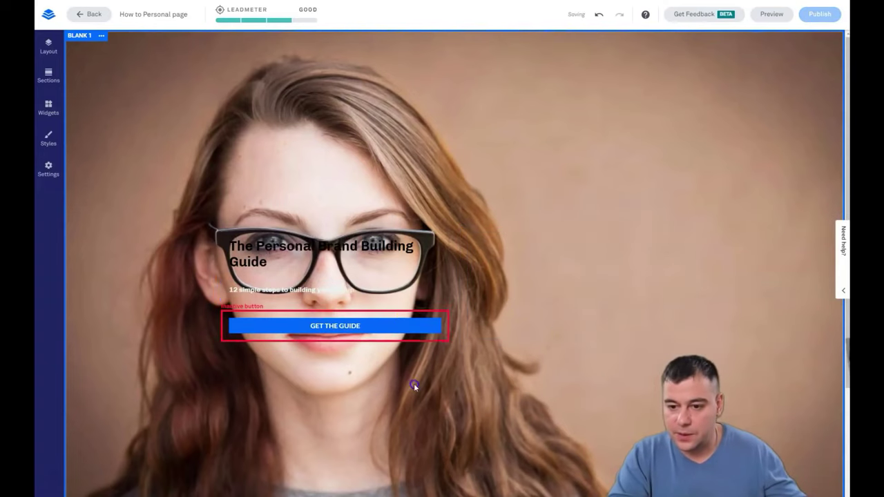
pyautogui.moveTo(389, 290); pyautogui.dragTo(349, 225)
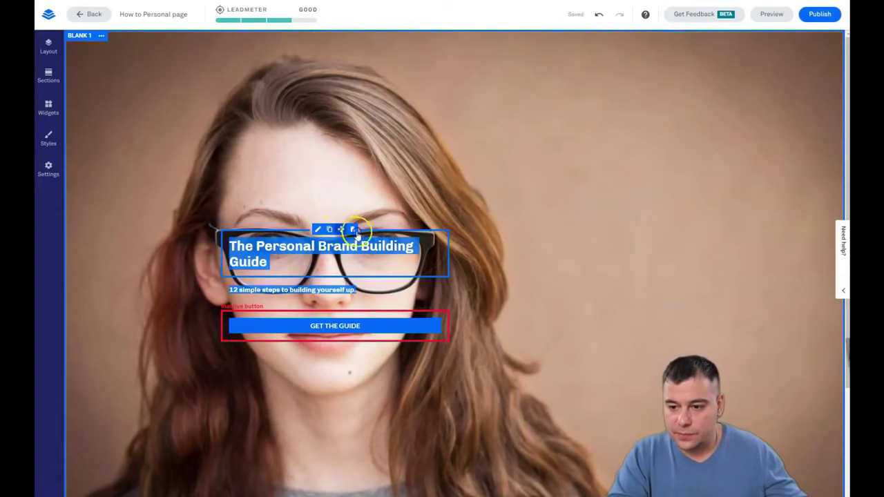
# Move the headline, the subtitle and the GET THE GUIDE button into the right column, and narrow that column slightly.
pyautogui.moveTo(354, 233); pyautogui.dragTo(608, 266)
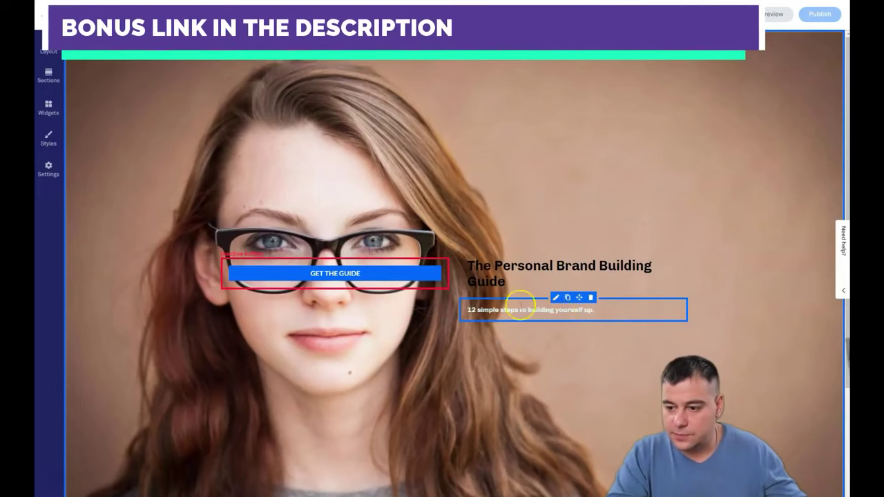
pyautogui.moveTo(312, 257); pyautogui.dragTo(582, 334)
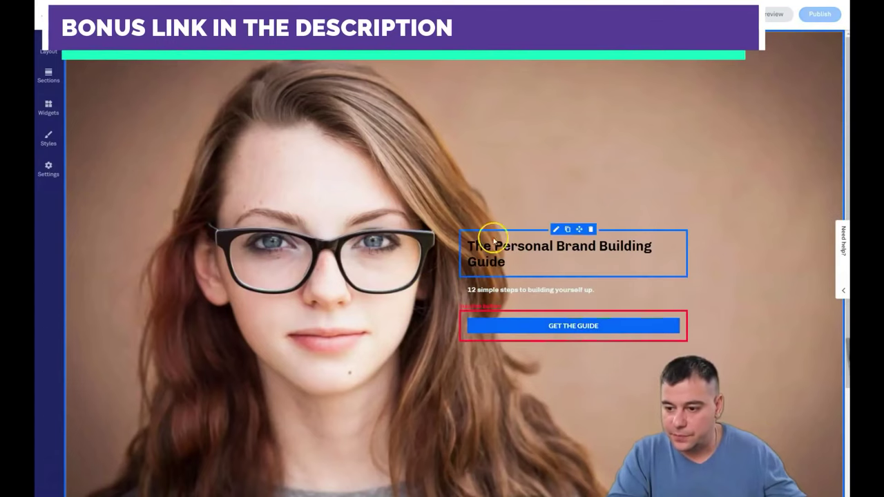
pyautogui.moveTo(456, 279); pyautogui.dragTo(508, 290)
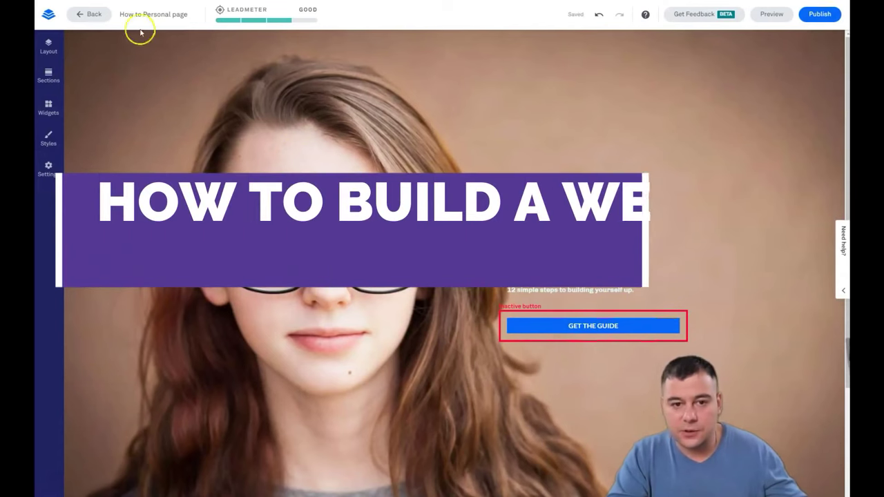
pyautogui.click(101, 37)
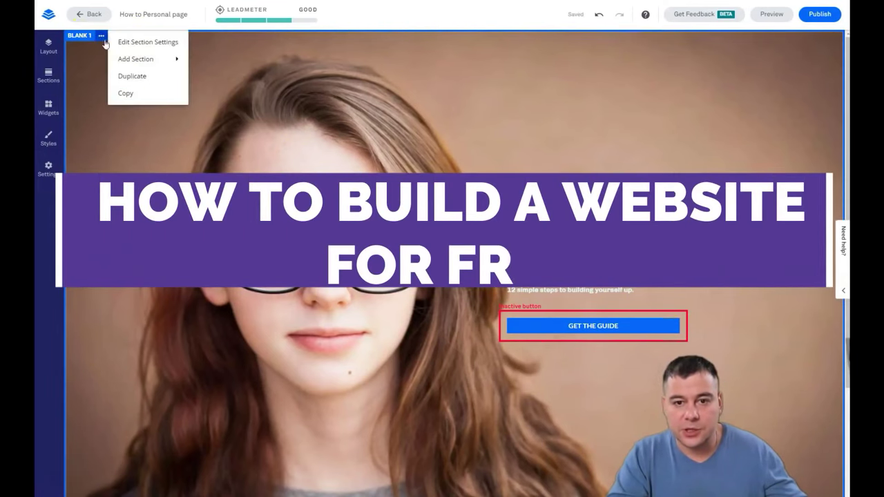
pyautogui.click(172, 43)
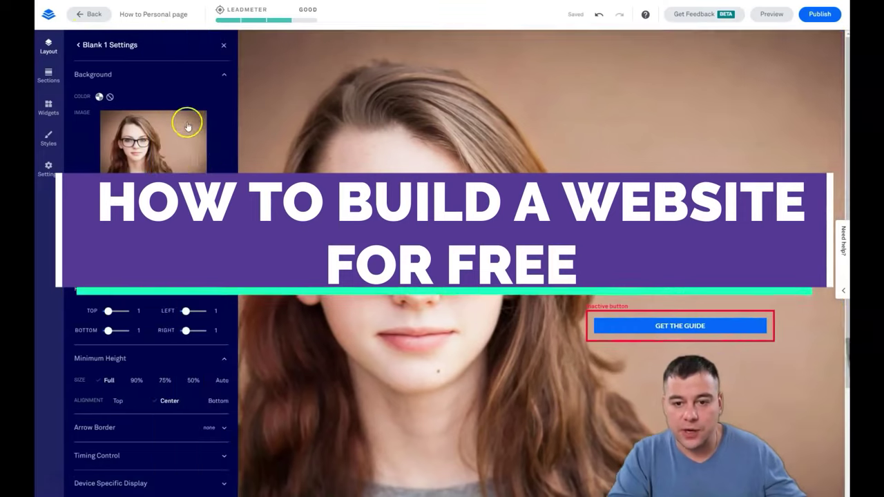
pyautogui.click(78, 44)
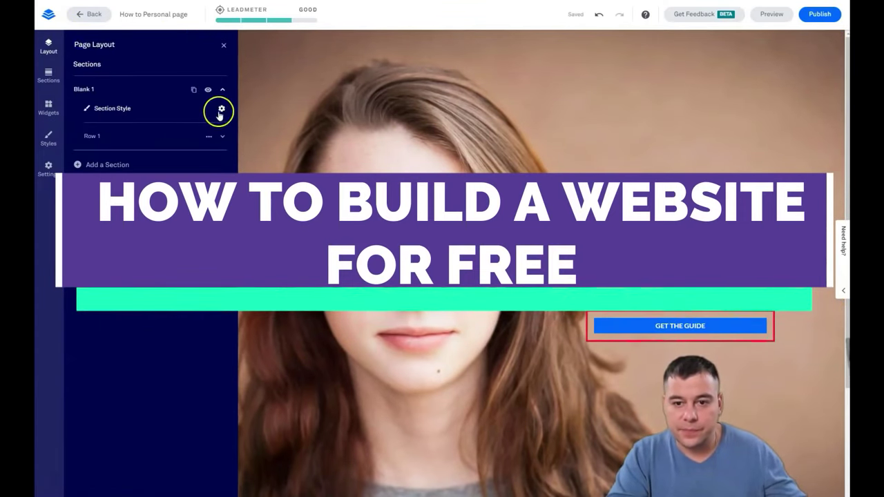
pyautogui.click(220, 110)
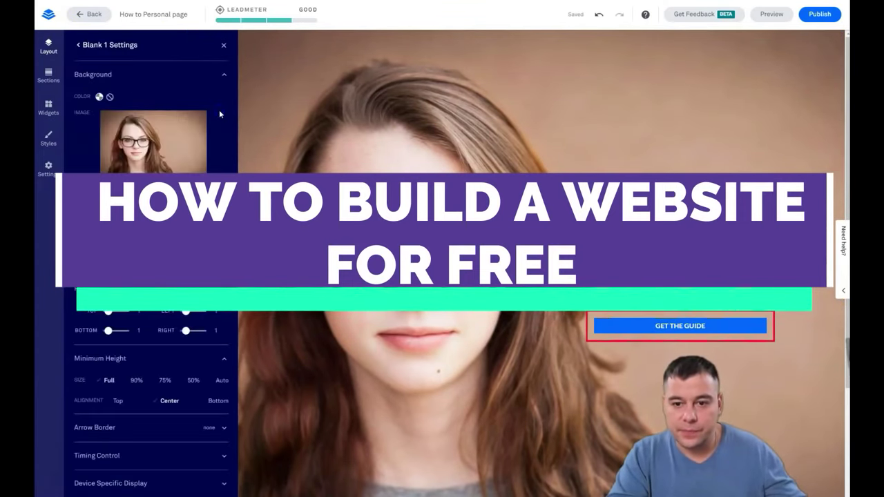
pyautogui.click(224, 75)
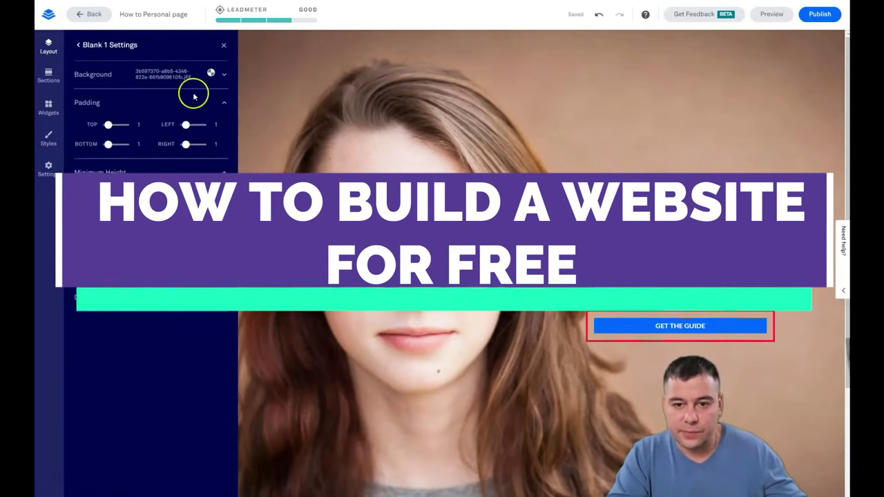
pyautogui.click(79, 44)
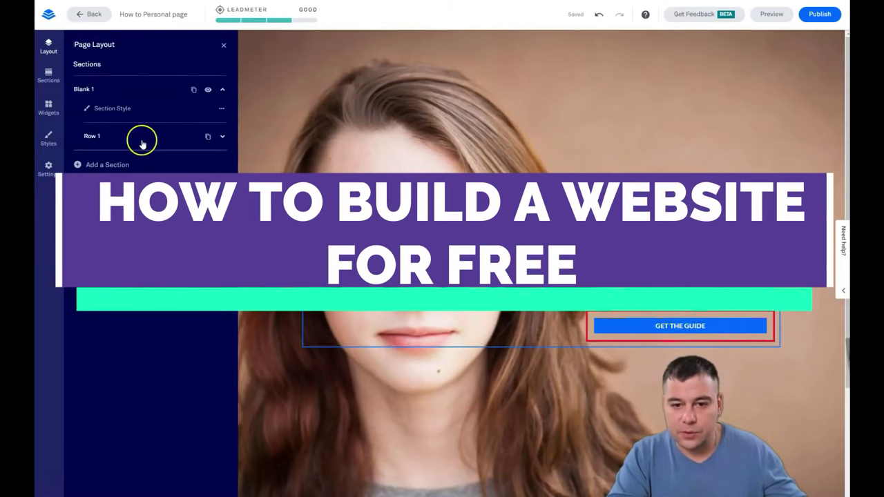
# Give the column holding the headline, subtitle and button a dark custom background color, 352F2F at 100 opacity.
pyautogui.click(223, 139)
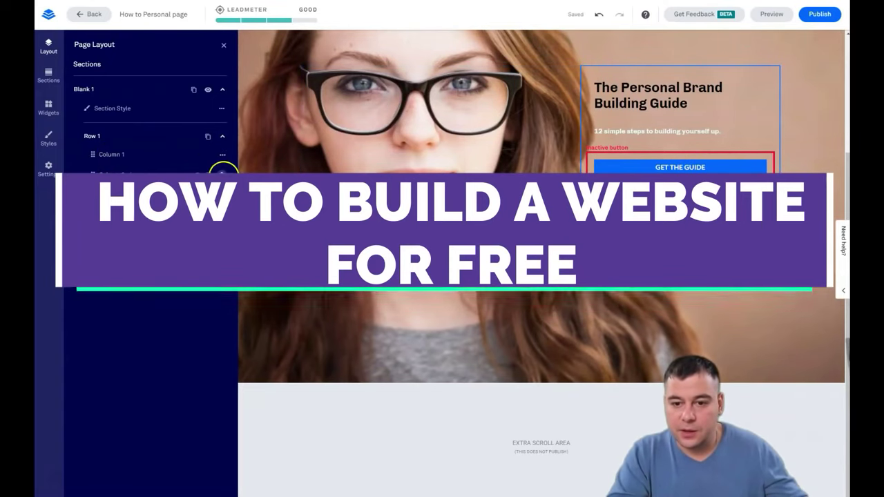
pyautogui.click(221, 174)
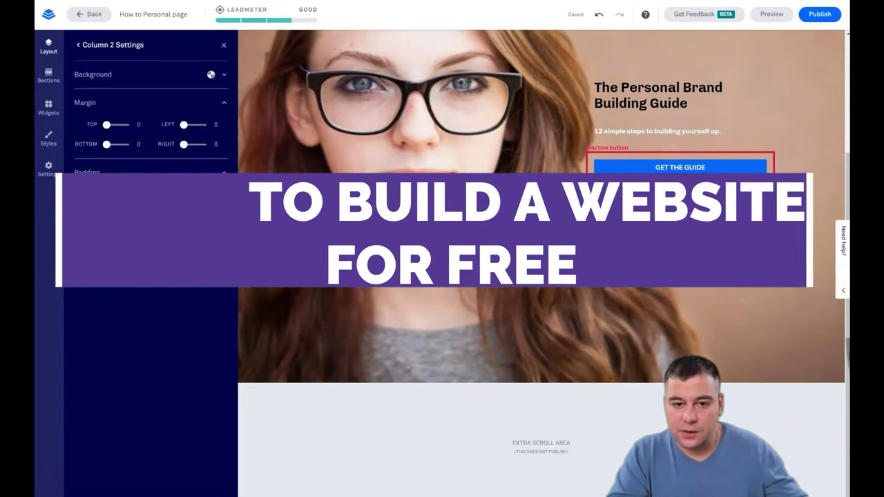
pyautogui.click(211, 76)
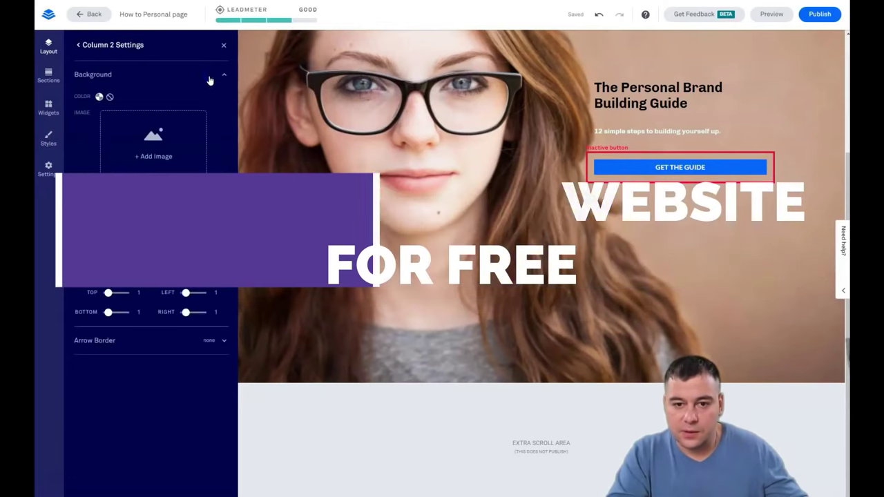
pyautogui.click(99, 98)
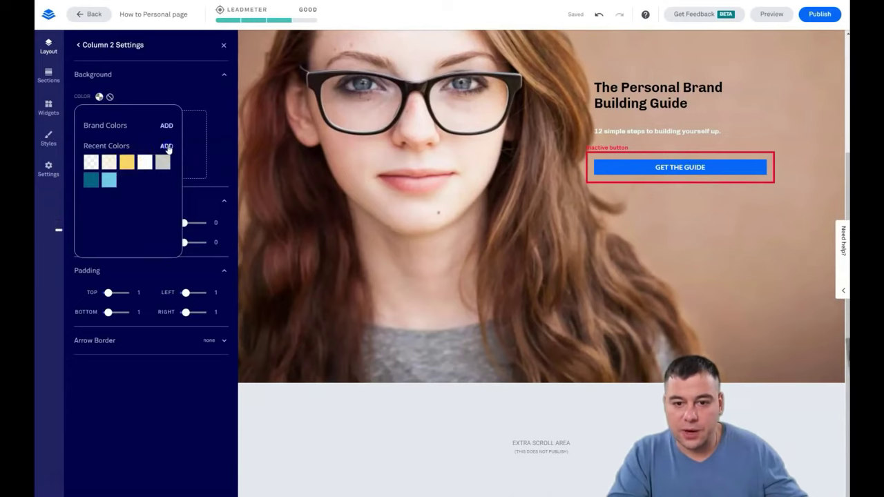
pyautogui.click(166, 146)
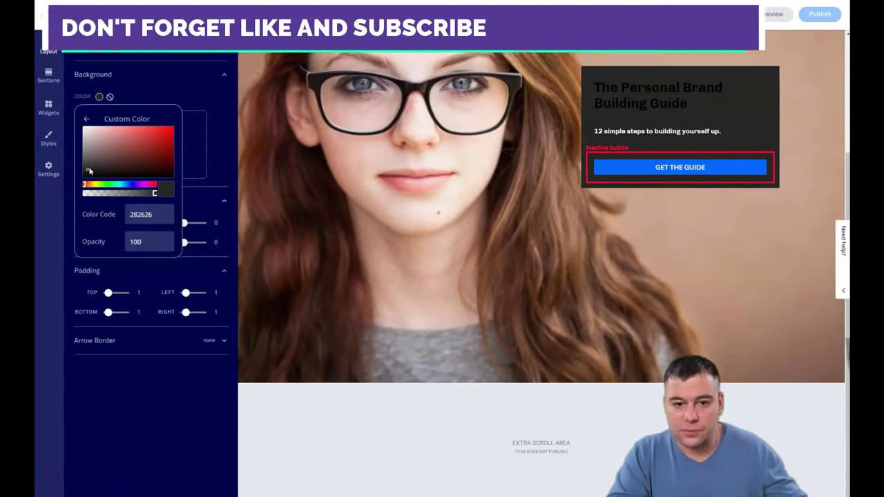
pyautogui.click(89, 168)
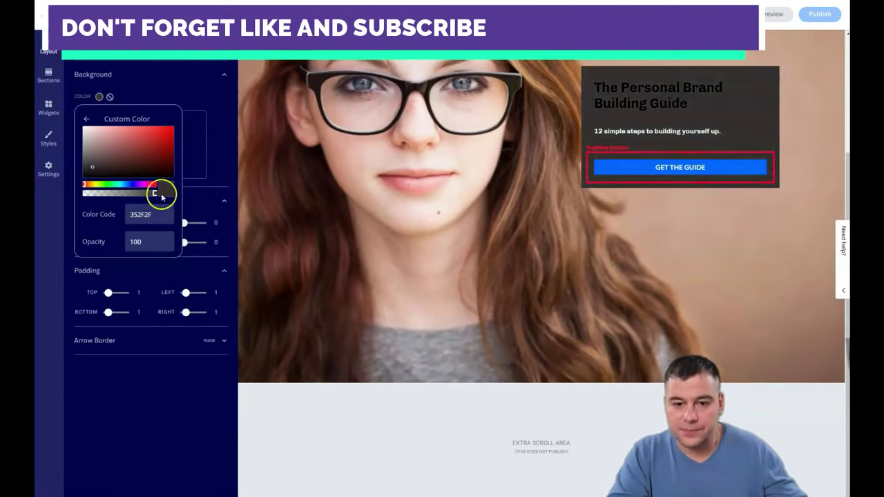
pyautogui.click(169, 89)
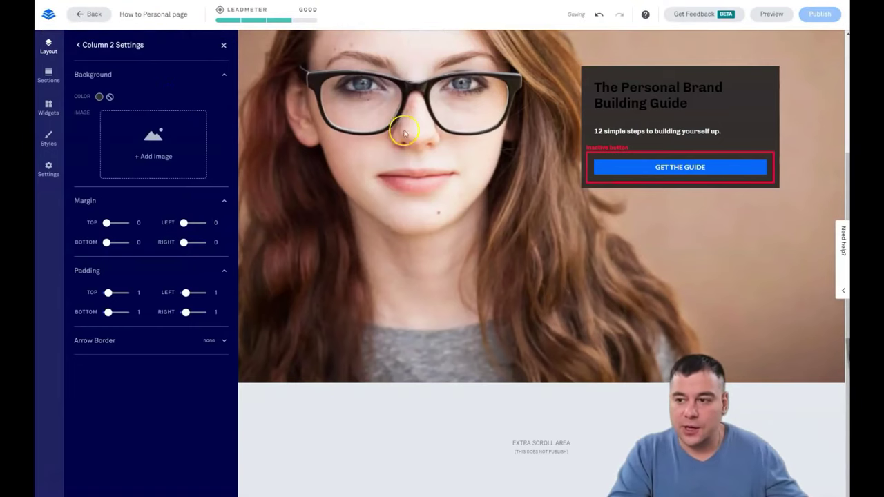
pyautogui.click(224, 47)
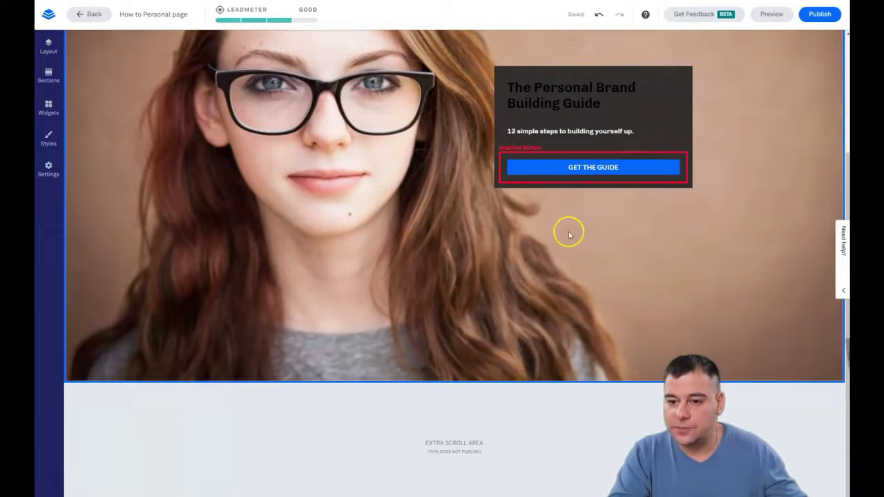
# Recolor both the headline "The Personal Brand Building Guide" and the subtitle below it with the recent yellow color.
pyautogui.scroll(2, 569, 234)
pyautogui.tripleClick(569, 218)
pyautogui.click(637, 367)
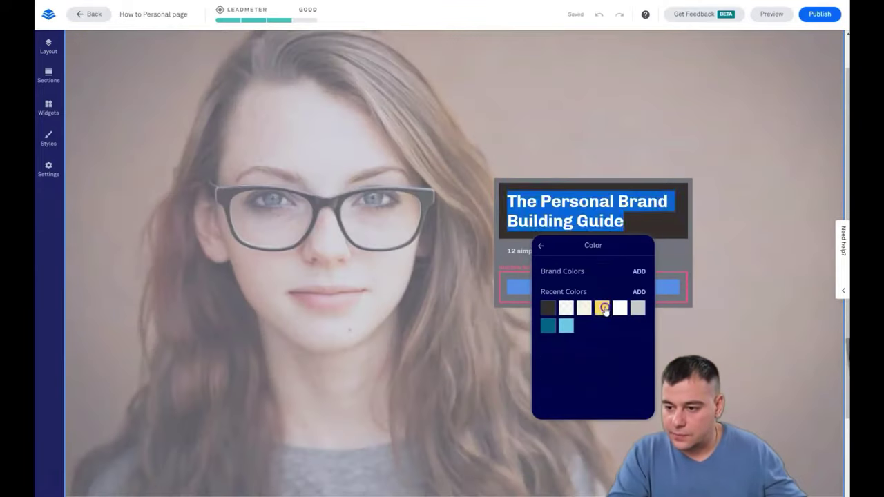
pyautogui.click(605, 310)
pyautogui.tripleClick(642, 250)
pyautogui.click(617, 394)
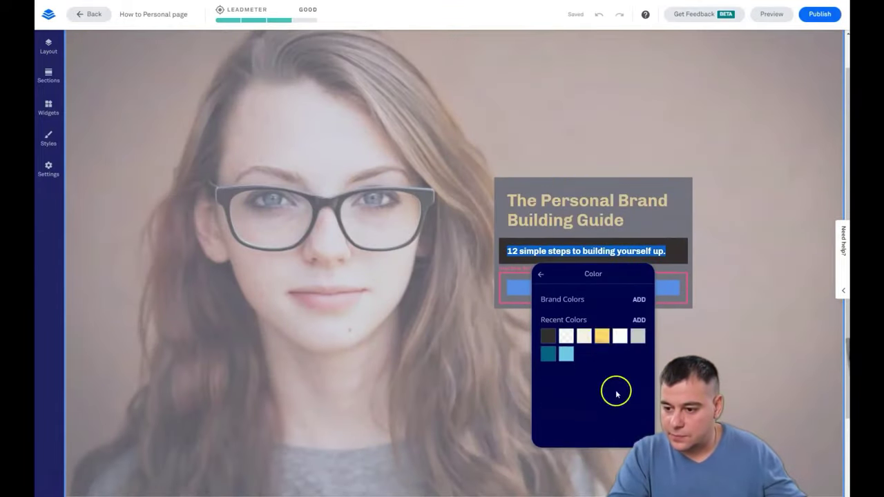
pyautogui.click(601, 336)
# Add a click event to the GET THE GUIDE button that opens a newly created pop-up.
pyautogui.click(584, 271)
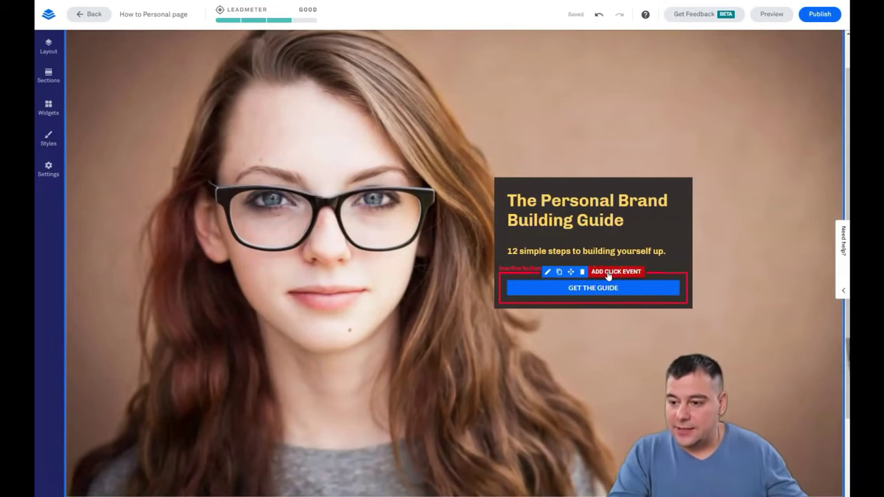
pyautogui.click(609, 273)
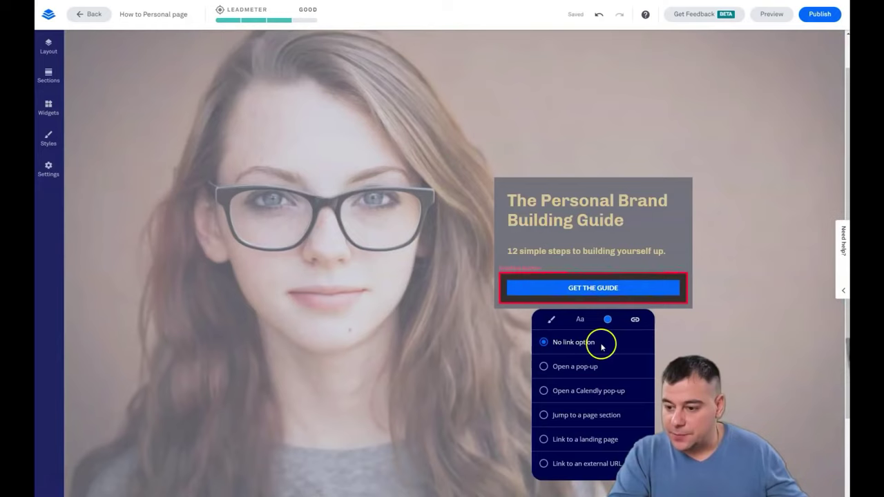
pyautogui.click(544, 367)
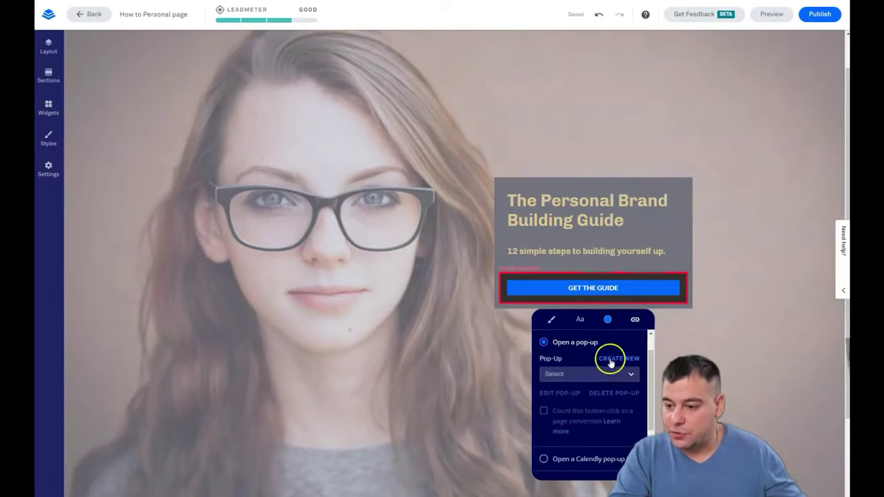
pyautogui.click(611, 361)
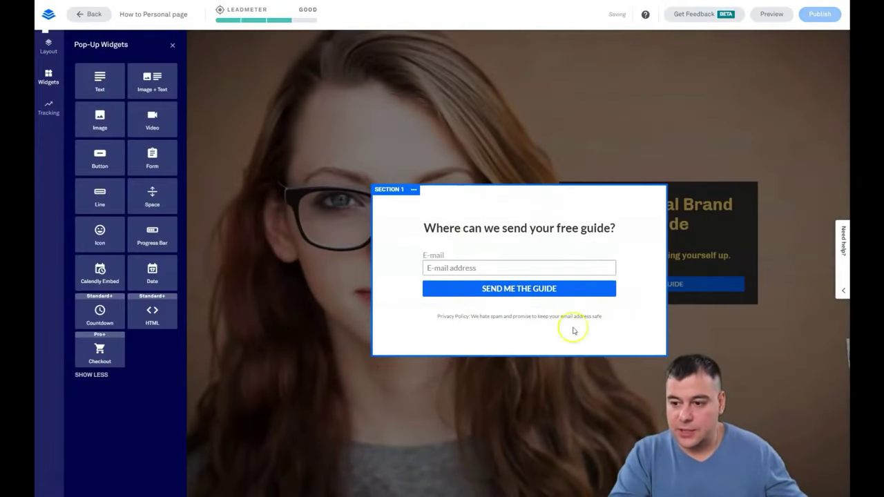
# Set the pop-up section's background to a custom pale yellow with slightly reduced opacity.
pyautogui.click(413, 189)
pyautogui.click(223, 92)
pyautogui.click(112, 109)
pyautogui.click(98, 97)
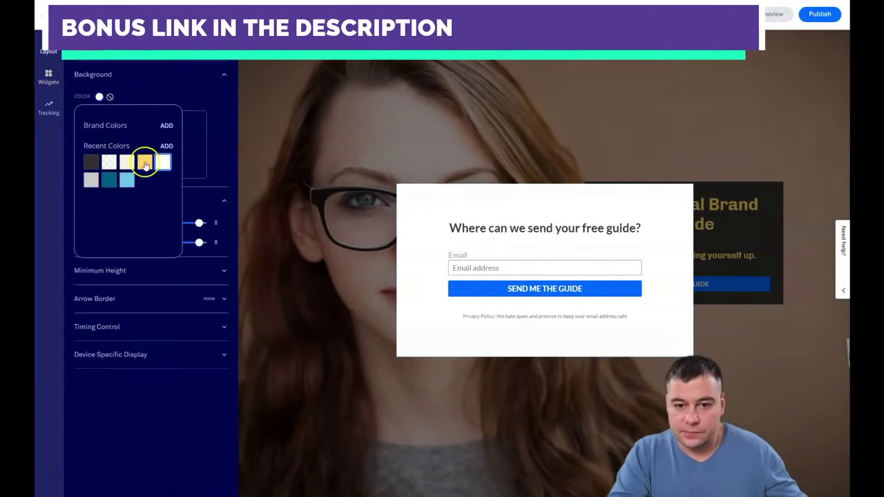
pyautogui.click(144, 162)
pyautogui.click(144, 162)
pyautogui.click(134, 131)
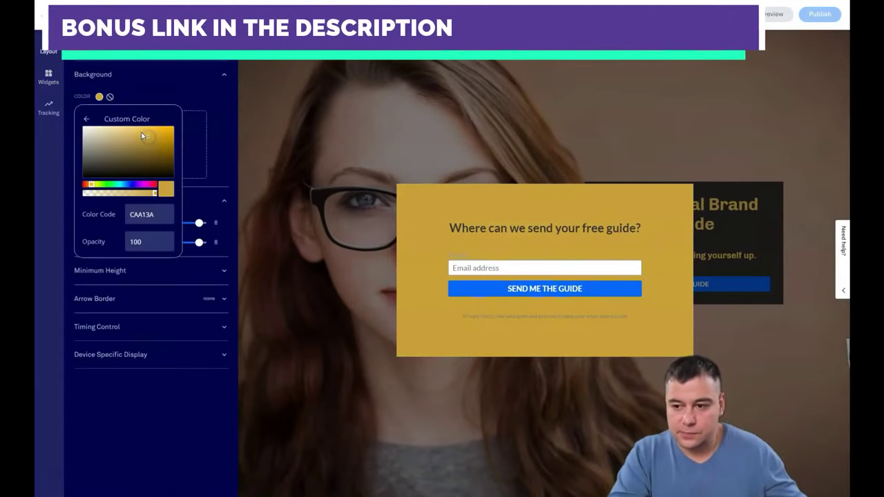
pyautogui.click(122, 131)
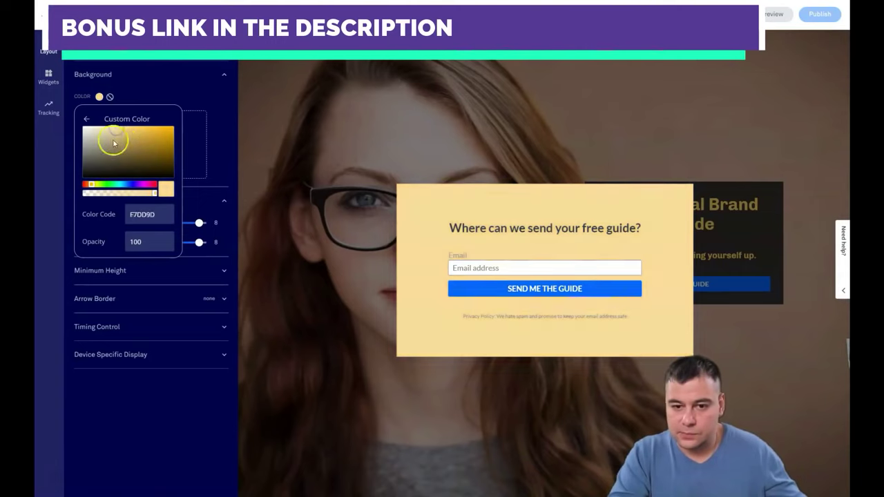
pyautogui.click(113, 142)
pyautogui.click(123, 135)
pyautogui.moveTo(136, 195); pyautogui.dragTo(138, 197)
pyautogui.click(509, 251)
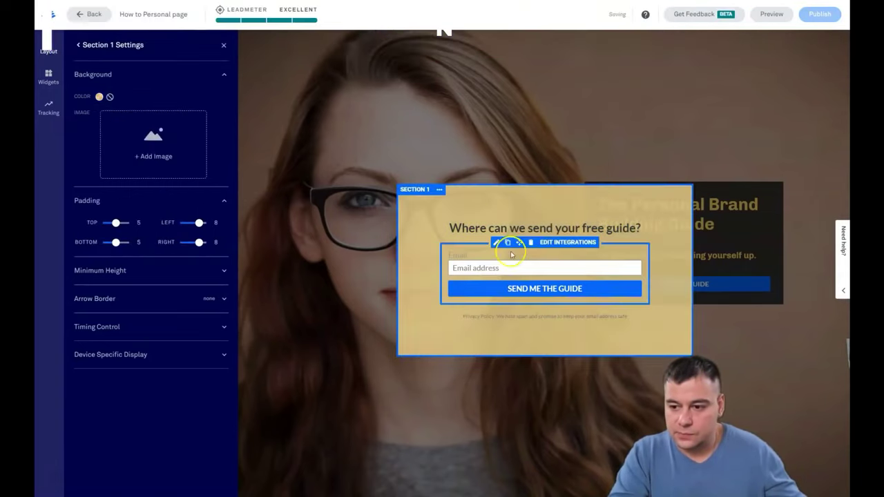
# Add a First Name field to the pop-up form and place it above the Email field.
pyautogui.click(507, 267)
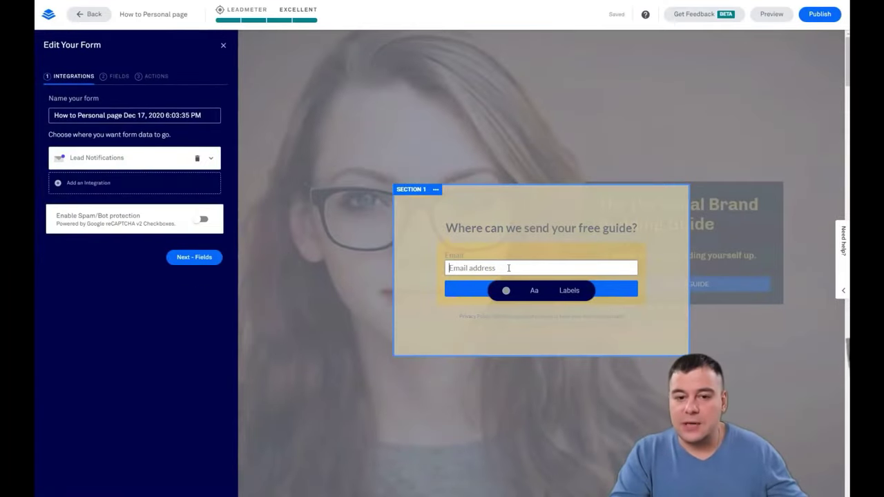
pyautogui.click(114, 77)
pyautogui.click(61, 147)
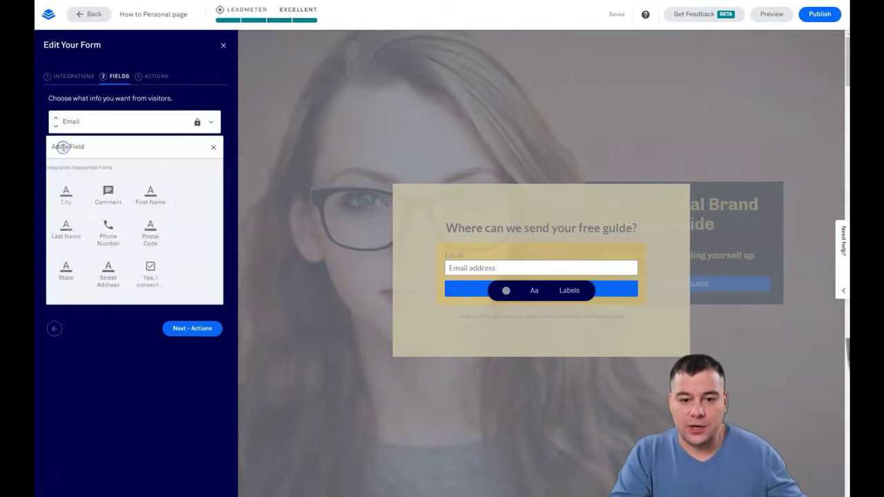
pyautogui.click(160, 195)
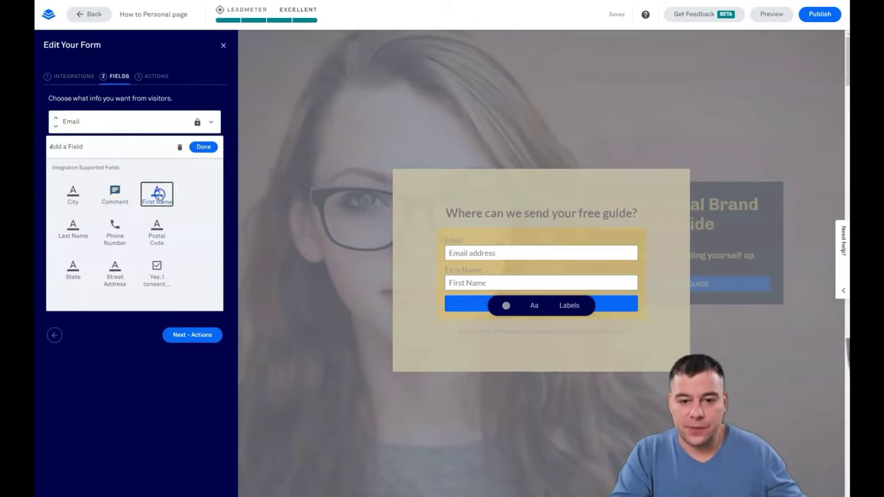
pyautogui.click(205, 148)
pyautogui.click(56, 144)
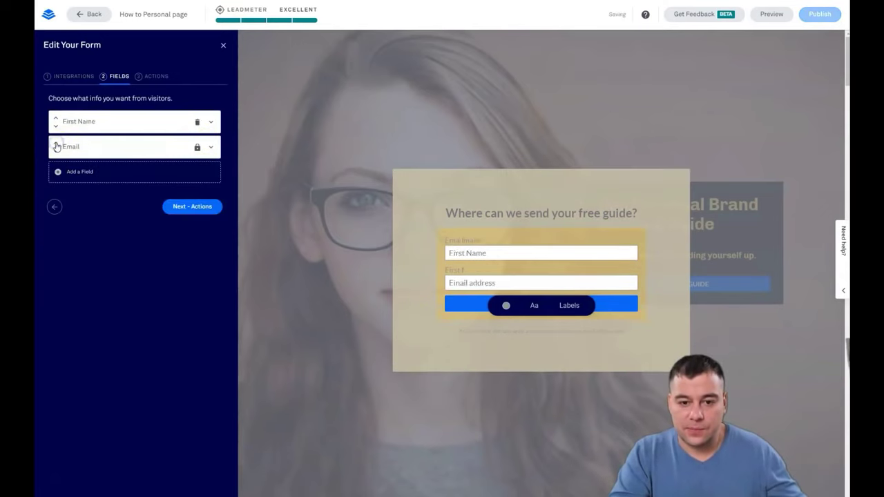
pyautogui.click(56, 129)
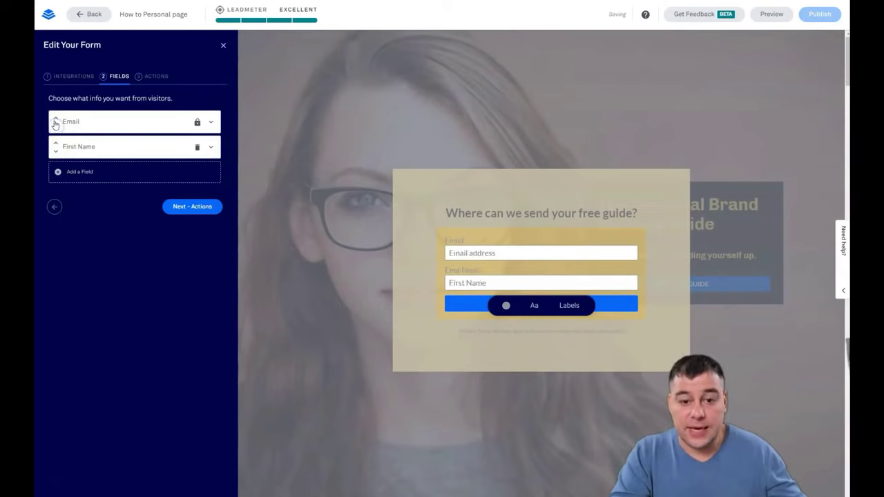
pyautogui.click(56, 141)
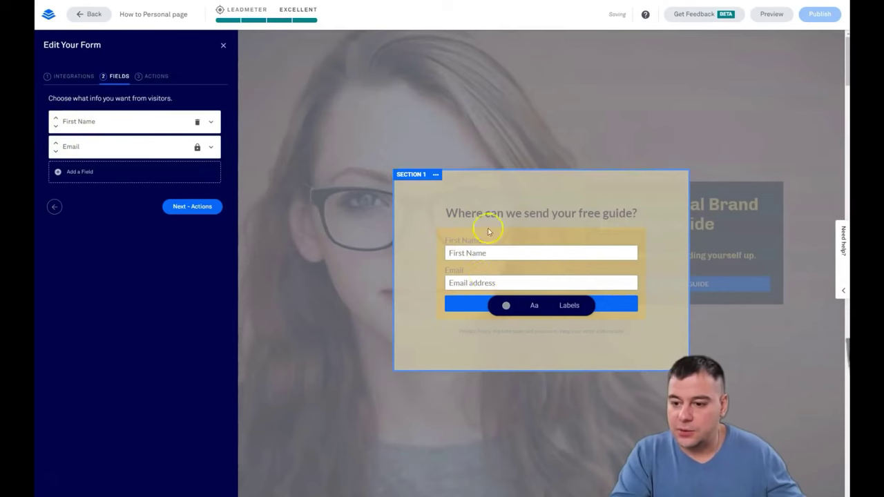
pyautogui.click(490, 204)
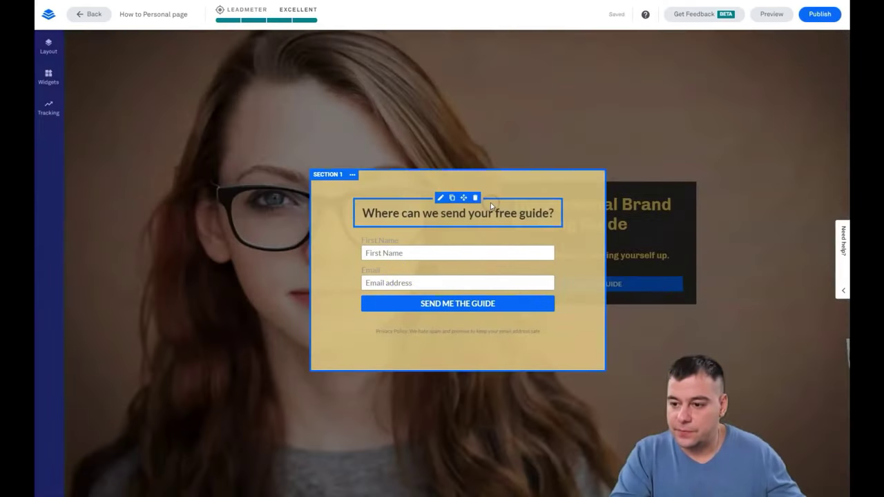
# Change the font of the pop-up headline "Where can we send your free guide?" to match the page's main headline.
pyautogui.moveTo(553, 214); pyautogui.dragTo(346, 211)
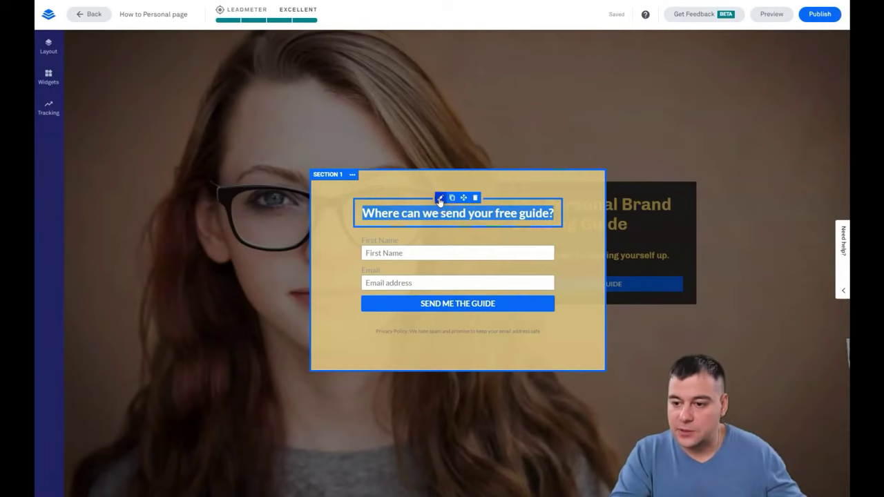
pyautogui.click(440, 200)
pyautogui.click(470, 288)
pyautogui.scroll(3, 474, 339)
pyautogui.click(467, 365)
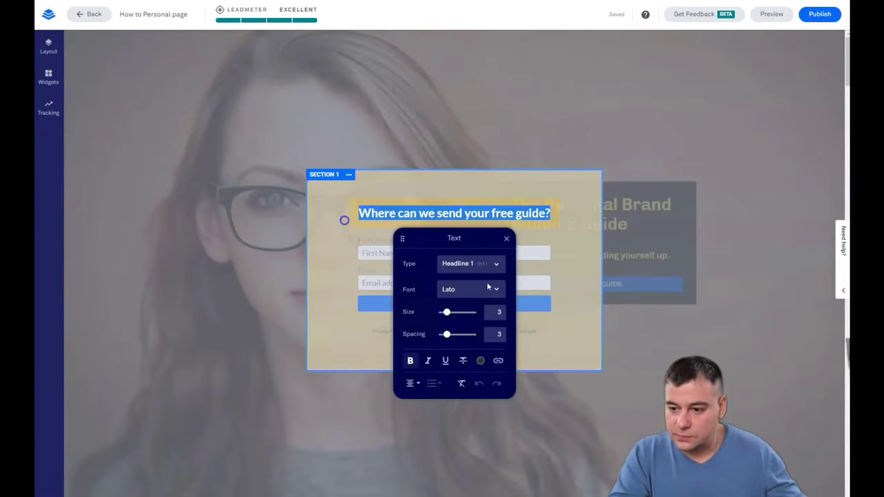
pyautogui.click(487, 289)
pyautogui.click(460, 338)
pyautogui.click(404, 304)
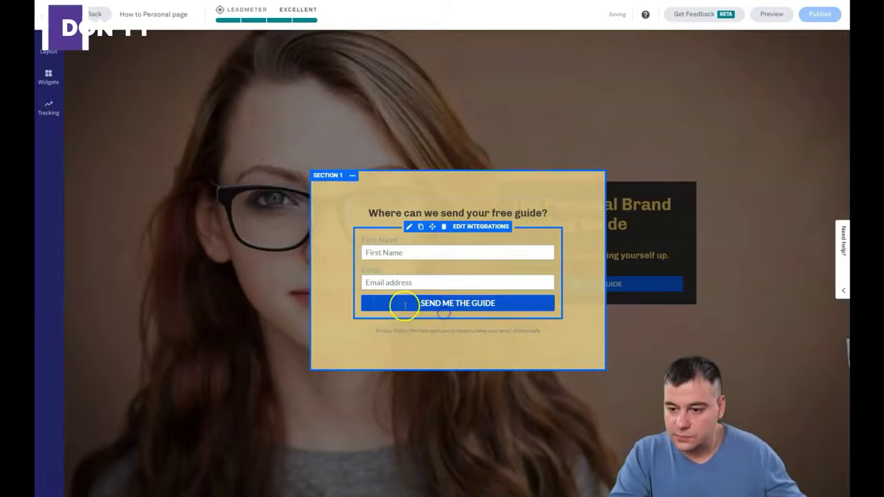
# Set the background colour of the pop-up form's SEND ME THE GUIDE button to the recently used dark grey.
pyautogui.click(405, 304)
pyautogui.click(509, 327)
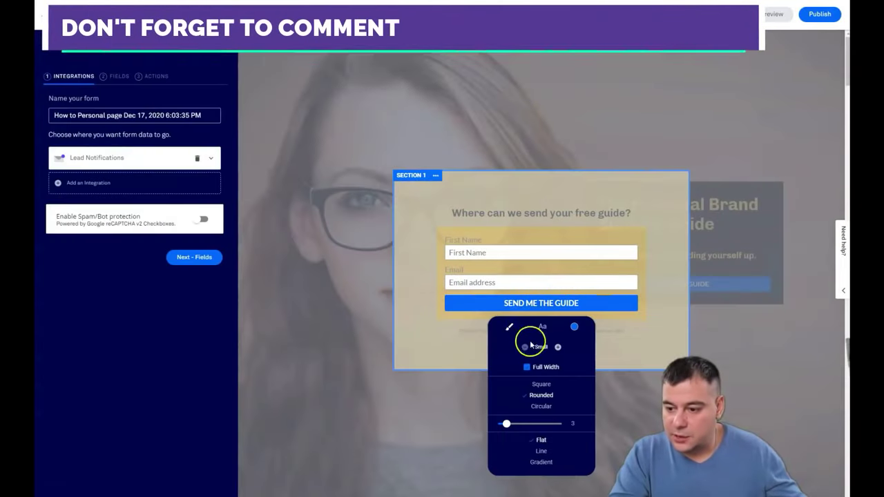
pyautogui.click(574, 329)
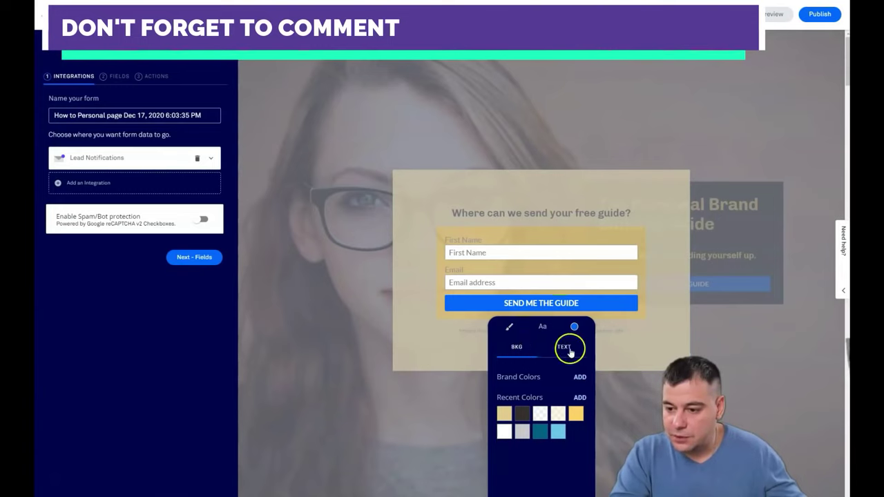
pyautogui.click(522, 413)
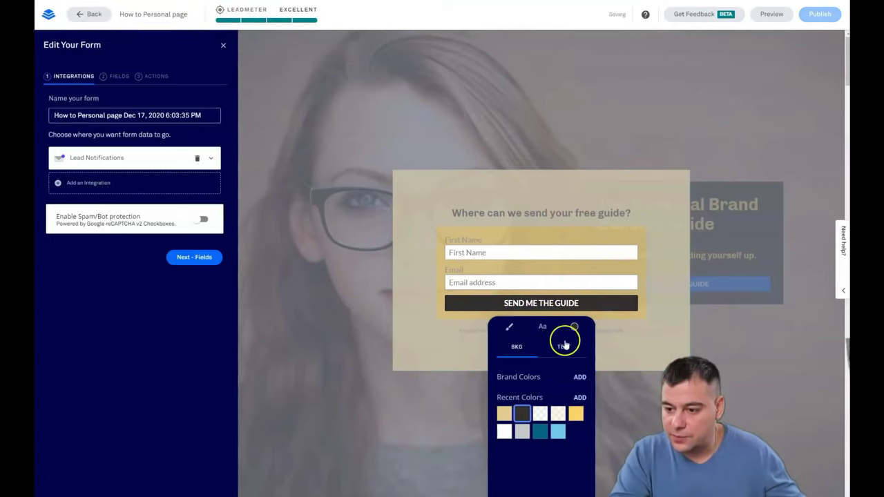
pyautogui.click(612, 346)
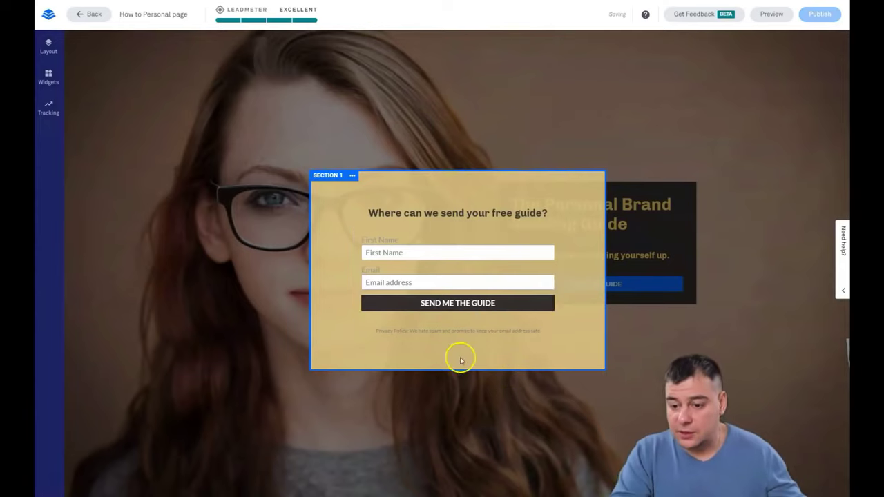
# Examine the form's integration settings, covering Lead Notifications and the available native and Zapier-powered services.
pyautogui.click(461, 300)
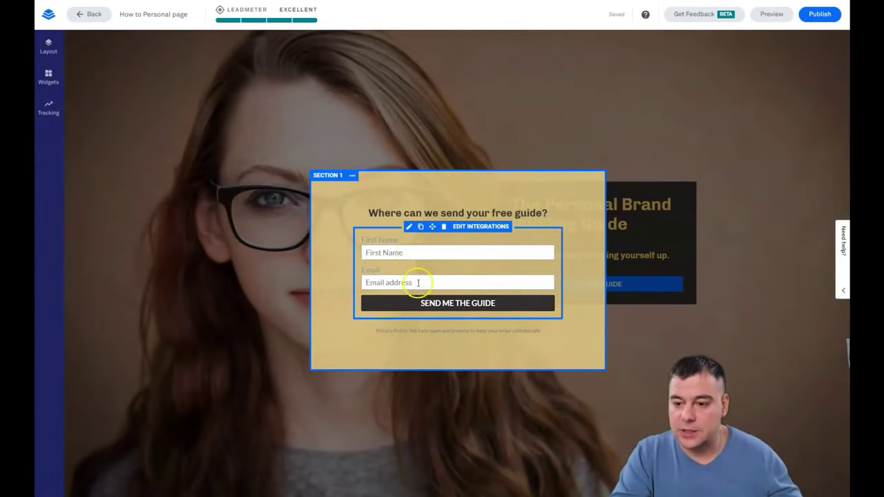
pyautogui.click(461, 305)
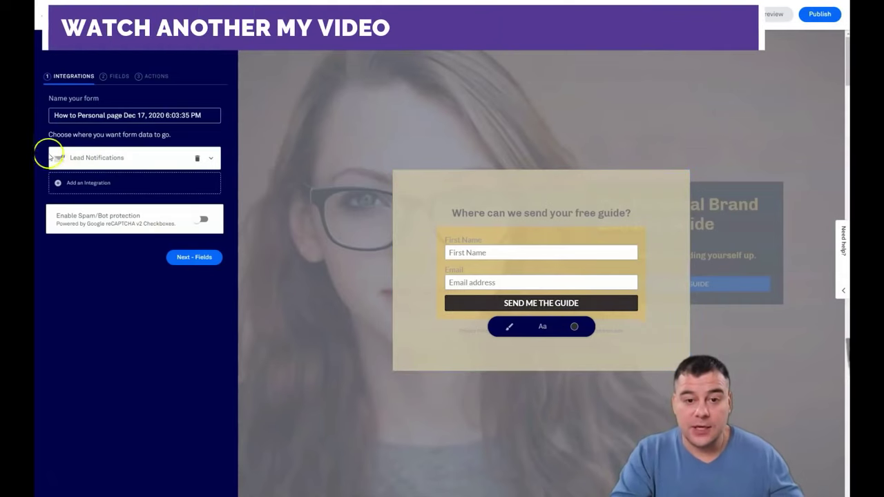
pyautogui.click(214, 159)
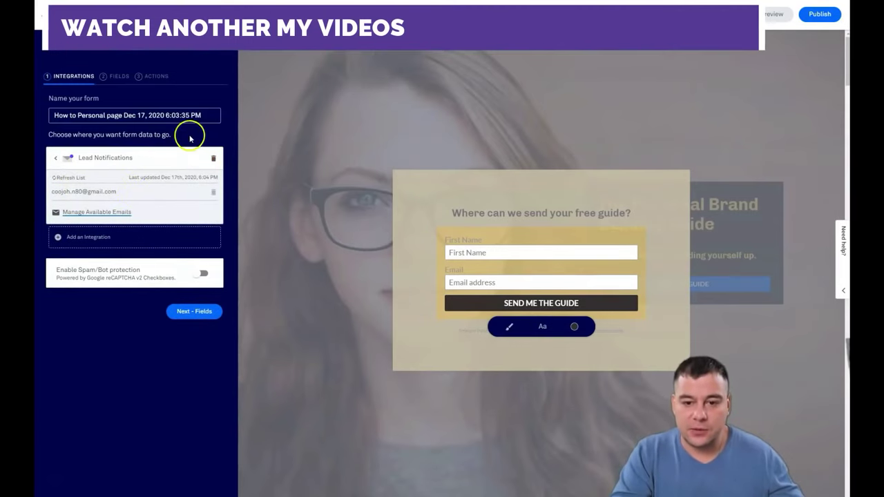
pyautogui.click(55, 157)
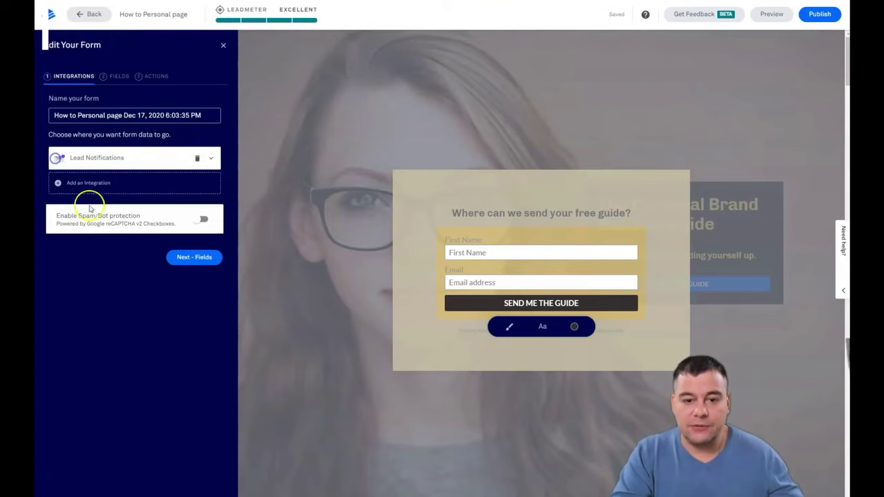
pyautogui.click(64, 186)
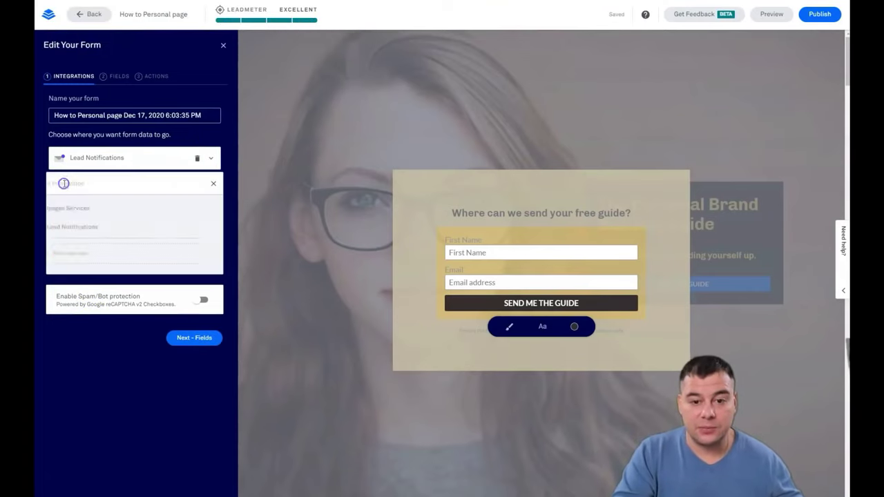
pyautogui.click(93, 260)
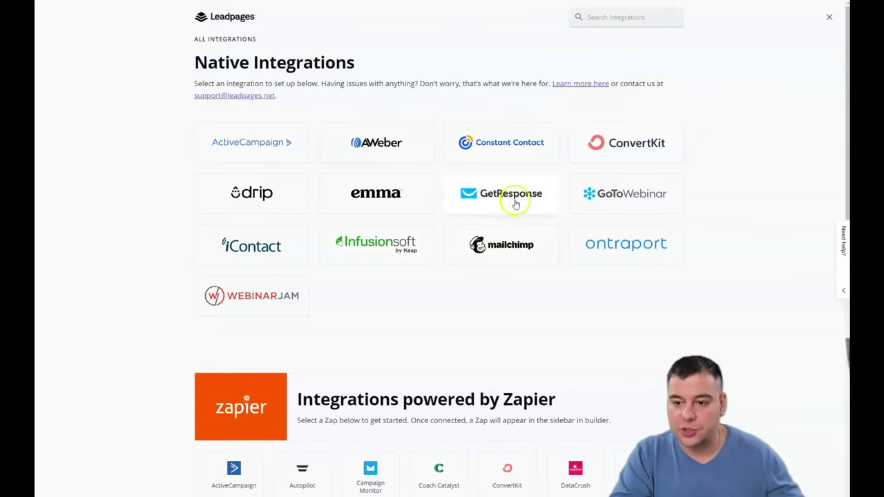
pyautogui.scroll(-5, 408, 228)
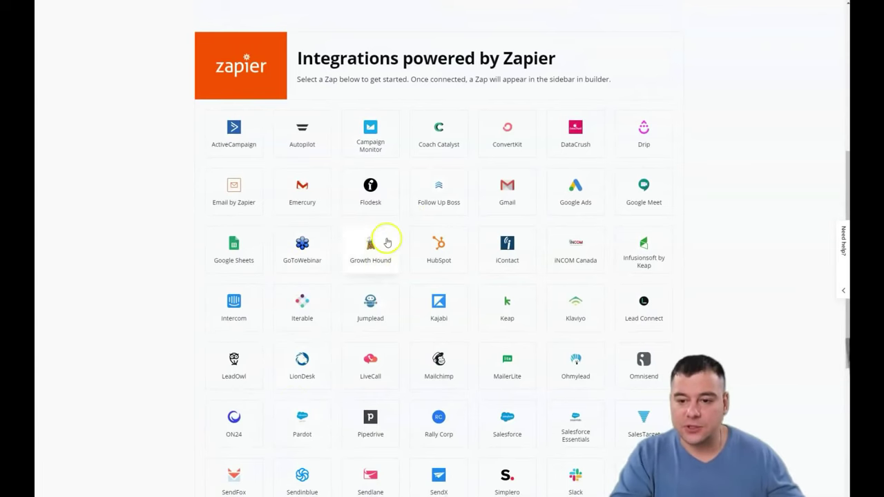
pyautogui.scroll(-5, 393, 237)
pyautogui.scroll(10, 389, 243)
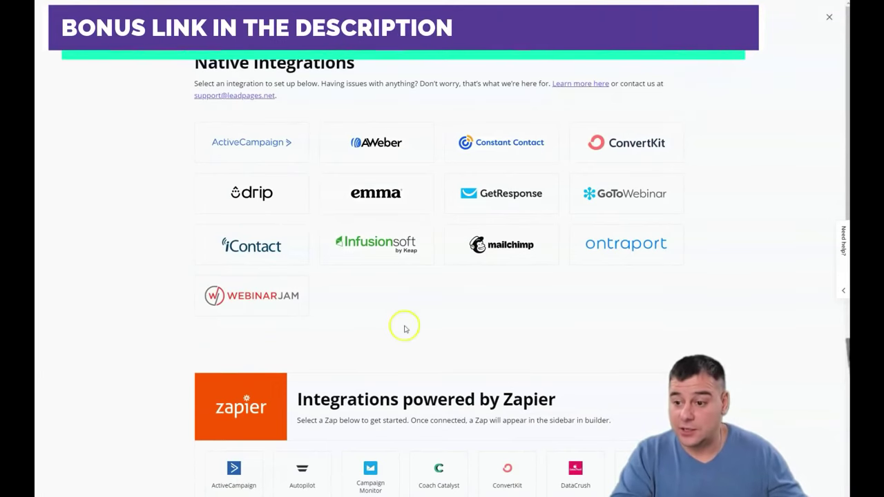
pyautogui.click(829, 21)
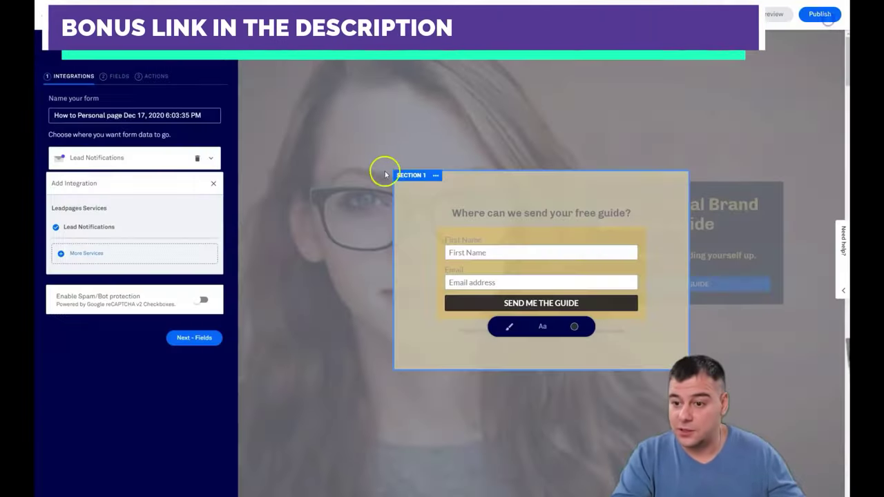
# Review the form's field and post-submission action settings, and return to the main page.
pyautogui.click(118, 76)
pyautogui.click(149, 77)
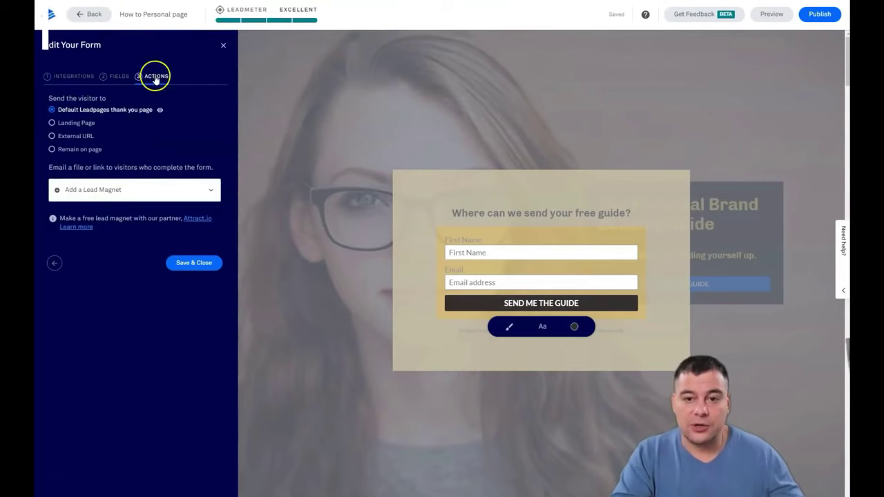
pyautogui.click(157, 79)
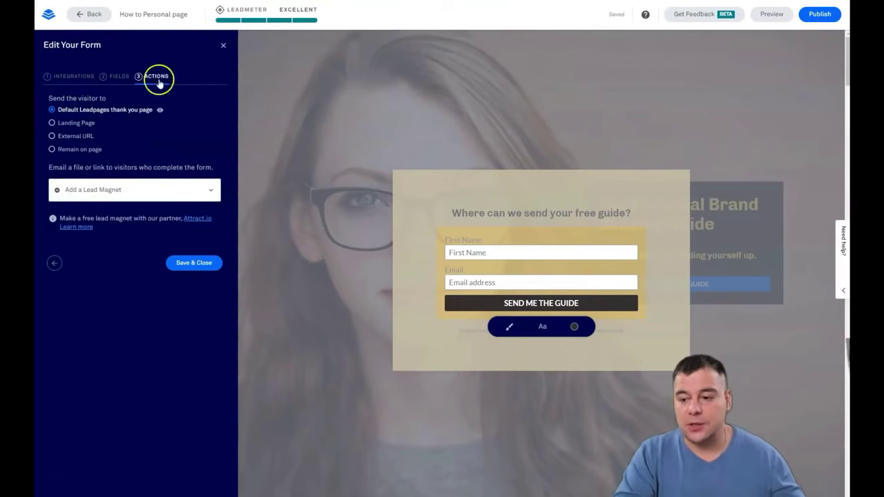
pyautogui.click(527, 302)
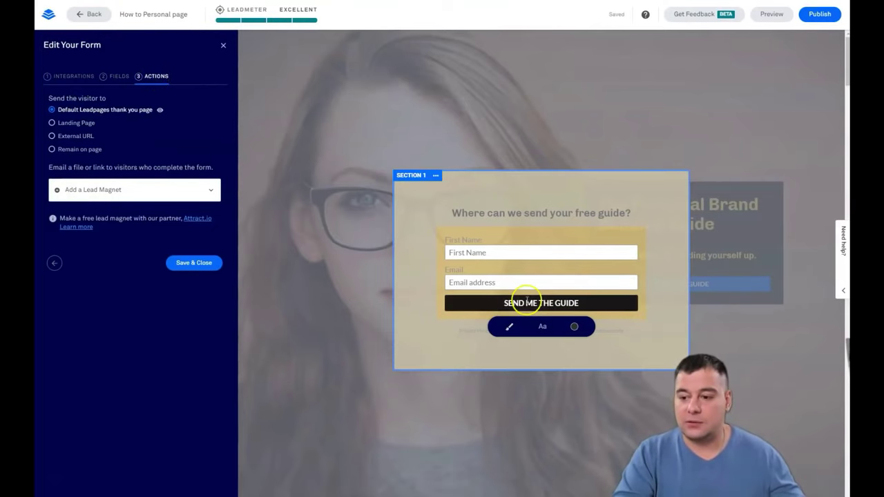
pyautogui.click(224, 46)
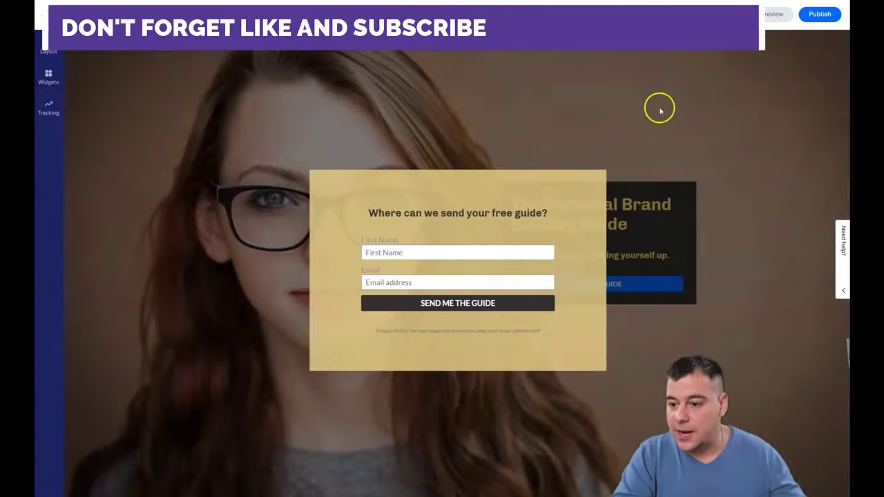
pyautogui.click(344, 468)
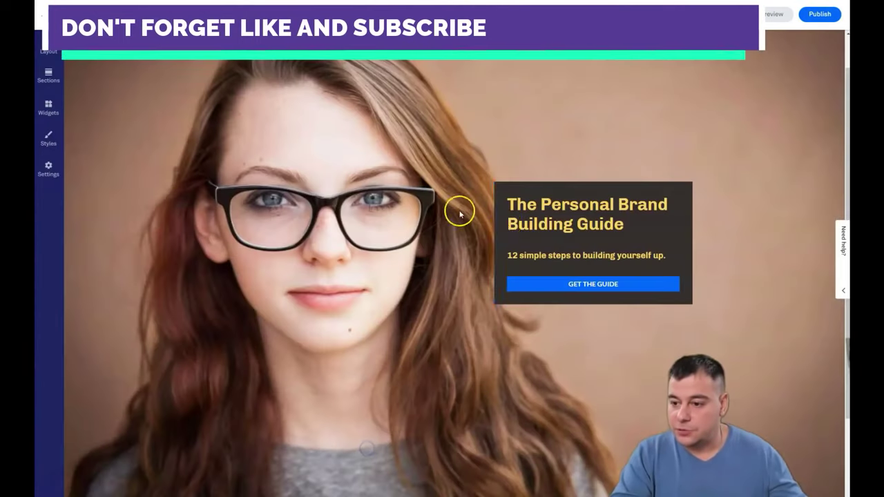
# Turn off full width for the GET THE GUIDE button.
pyautogui.moveTo(562, 304)
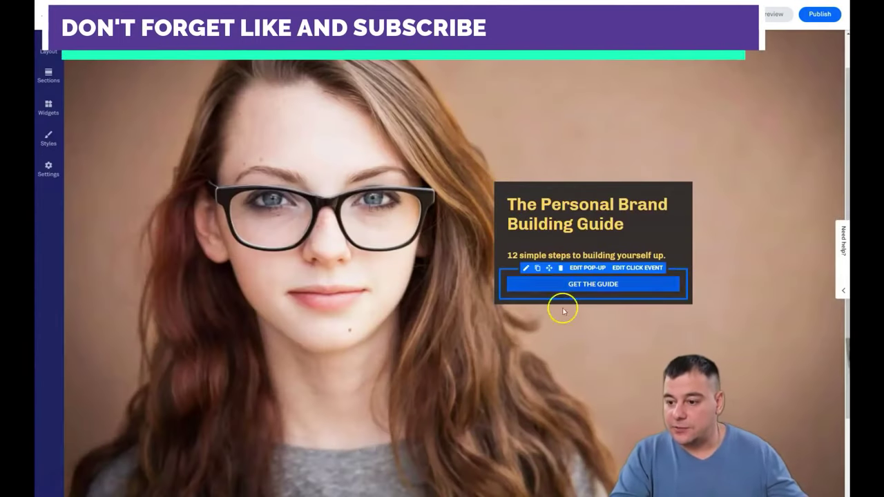
pyautogui.click(527, 270)
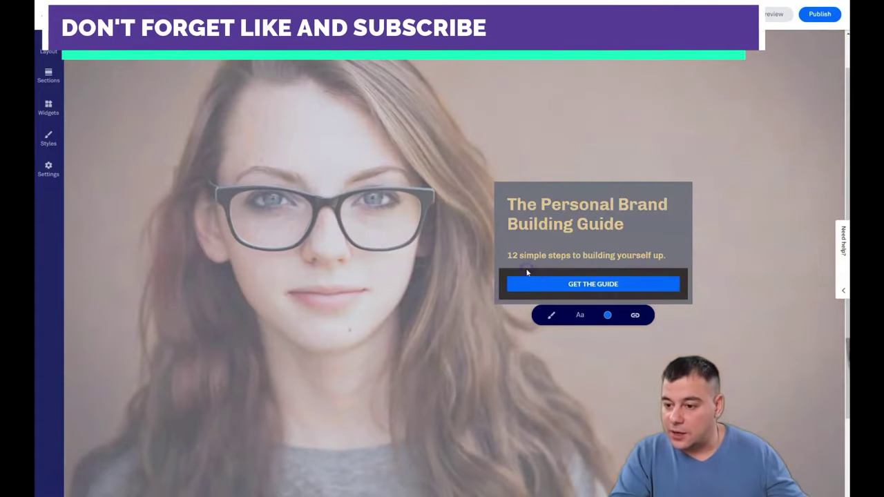
pyautogui.click(608, 315)
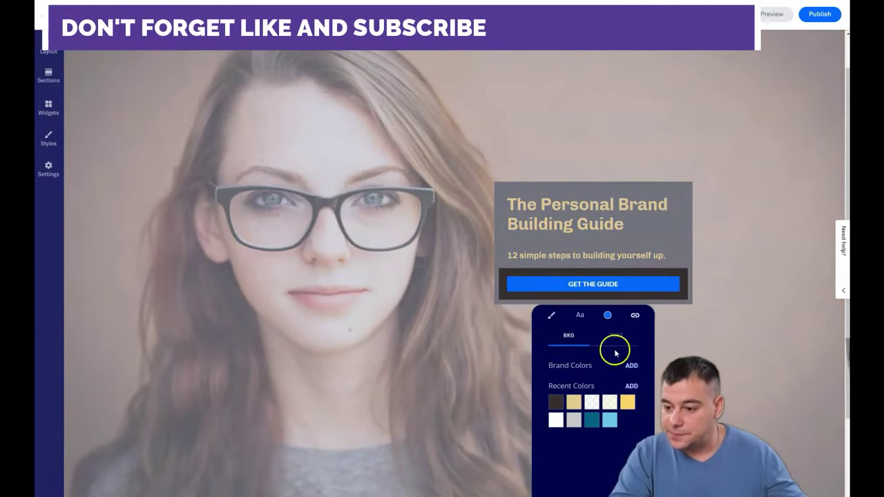
pyautogui.click(551, 317)
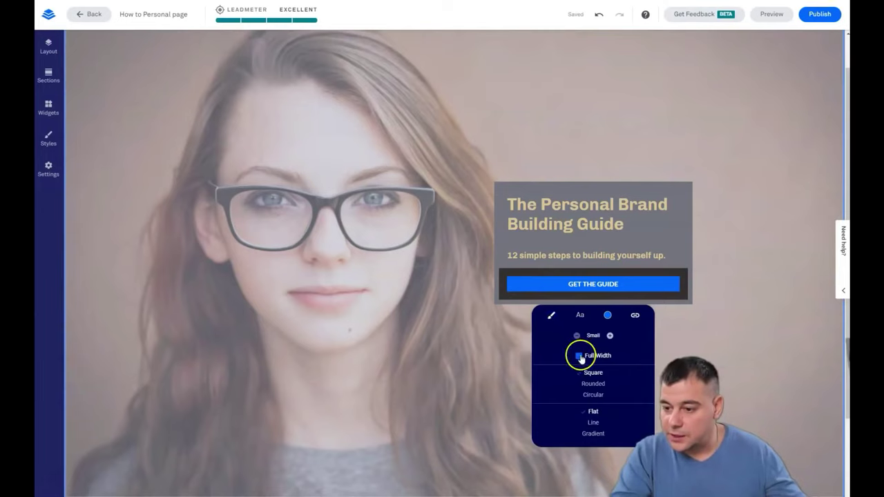
pyautogui.click(599, 338)
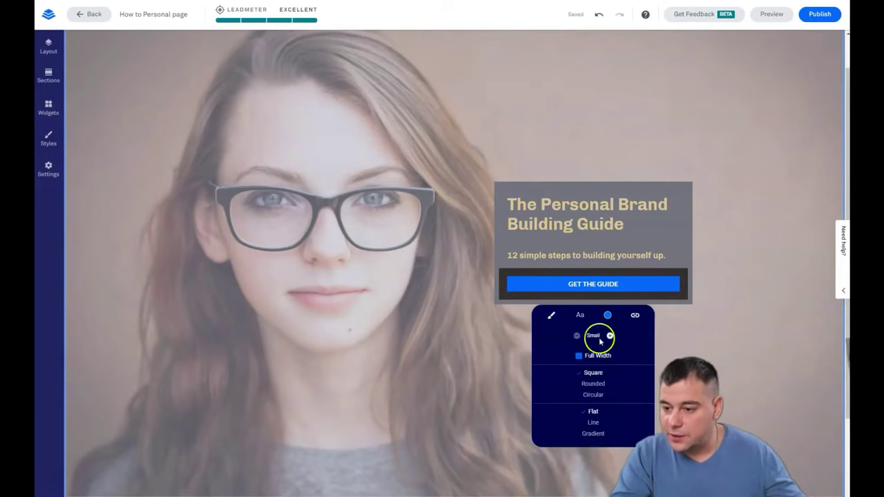
pyautogui.click(579, 358)
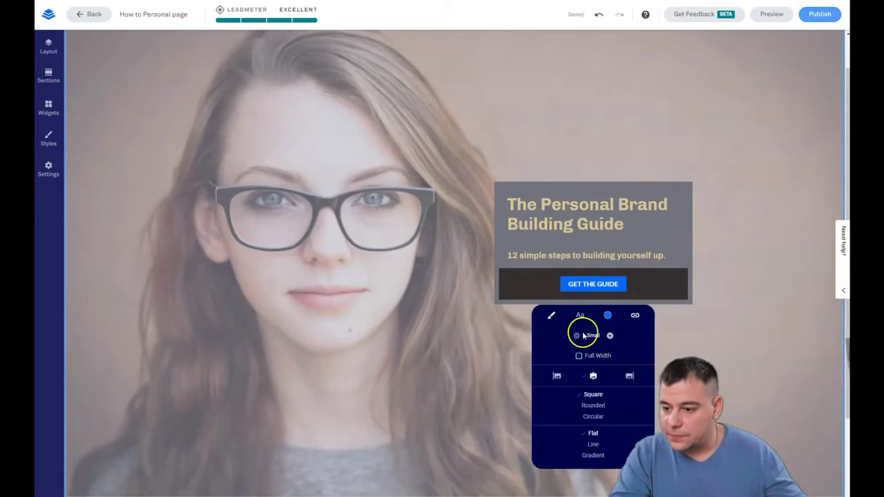
# Give the GET THE GUIDE button rounded corners with a radius of 6 and the Line style.
pyautogui.click(588, 407)
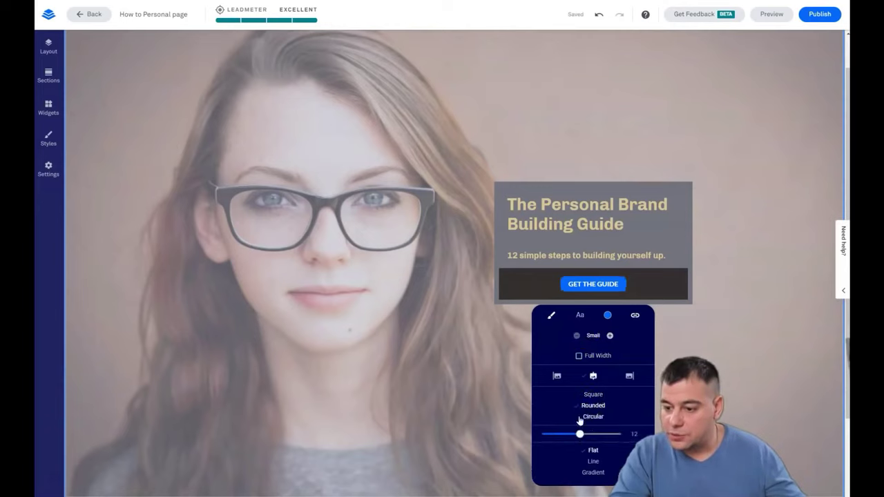
pyautogui.moveTo(580, 434); pyautogui.dragTo(559, 434)
pyautogui.click(594, 461)
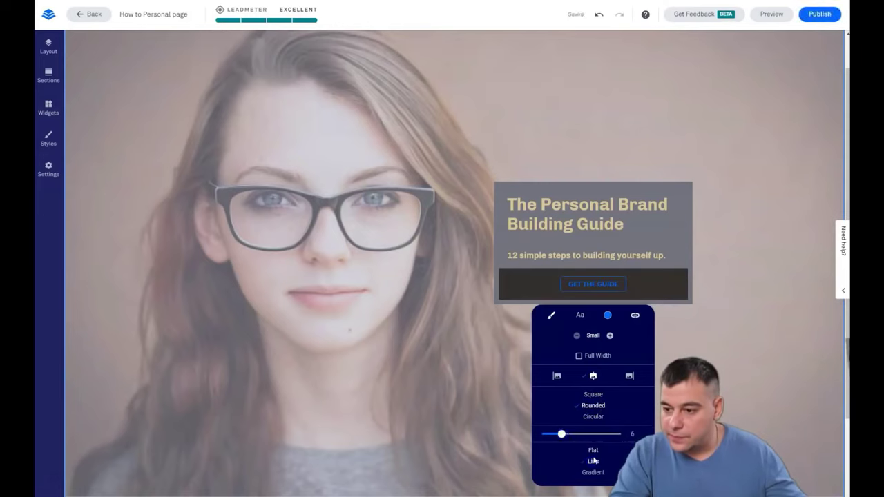
# Give the GET THE GUIDE button a custom red background colour and white hover text.
pyautogui.click(608, 315)
pyautogui.click(557, 402)
pyautogui.click(615, 369)
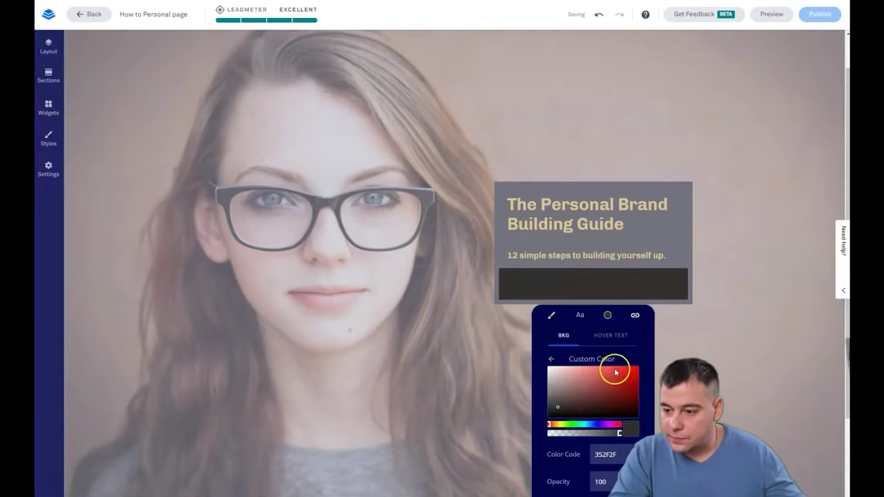
pyautogui.click(612, 336)
pyautogui.click(574, 419)
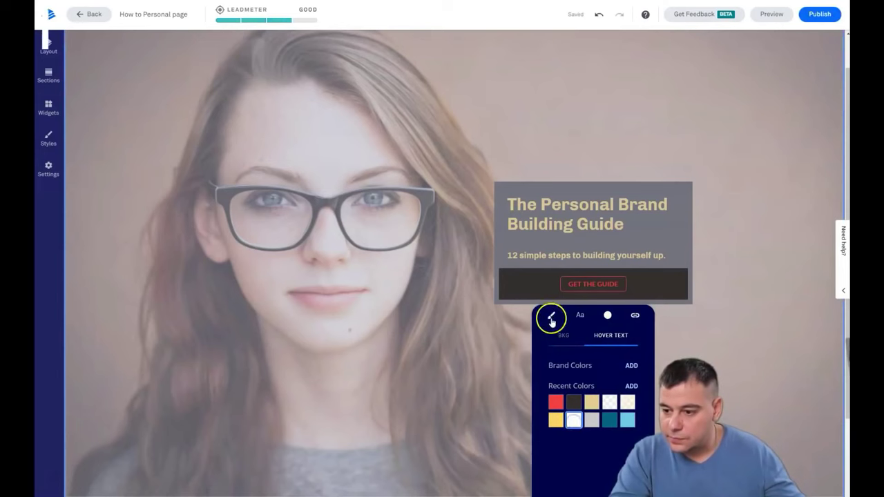
# Switch the GET THE GUIDE button to the Flat style with a muted red background.
pyautogui.click(551, 315)
pyautogui.click(593, 433)
pyautogui.click(607, 315)
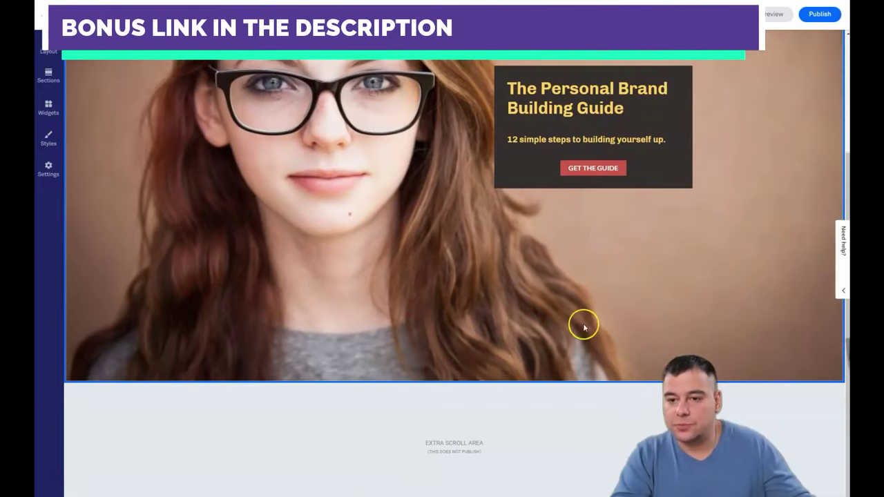
pyautogui.scroll(3, 560, 310)
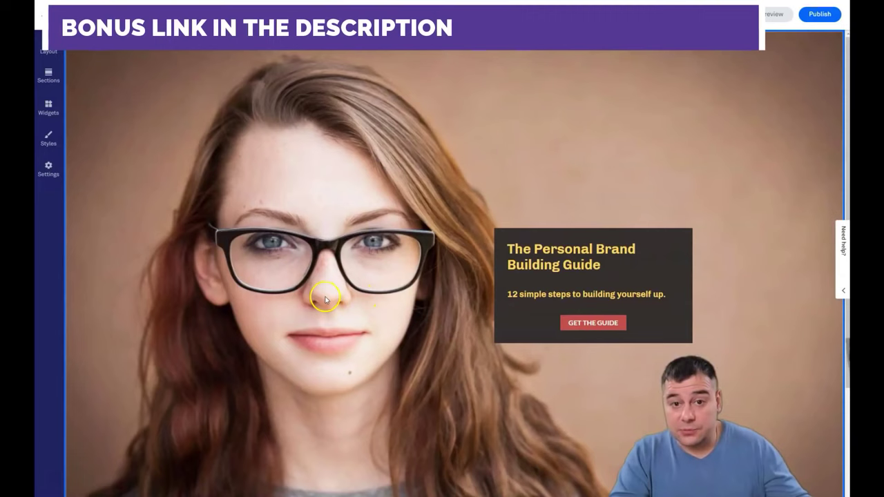
# Preview the landing page in desktop, tablet and mobile layouts.
pyautogui.click(773, 18)
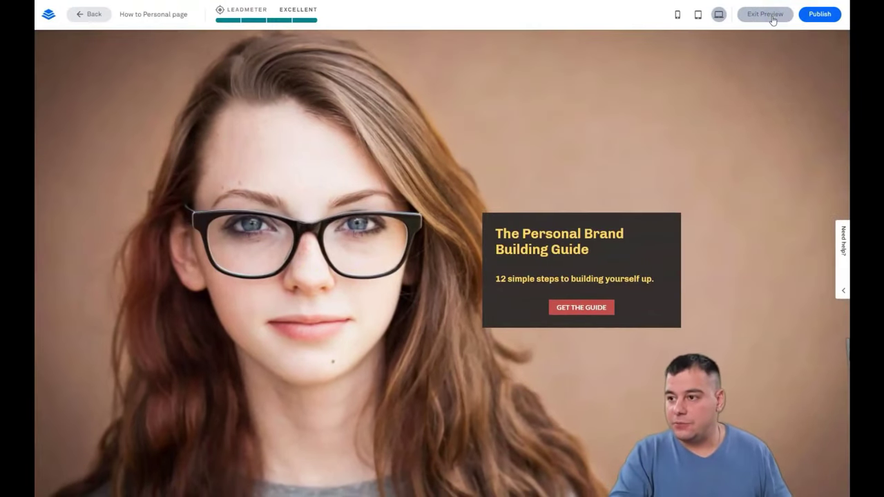
pyautogui.click(699, 15)
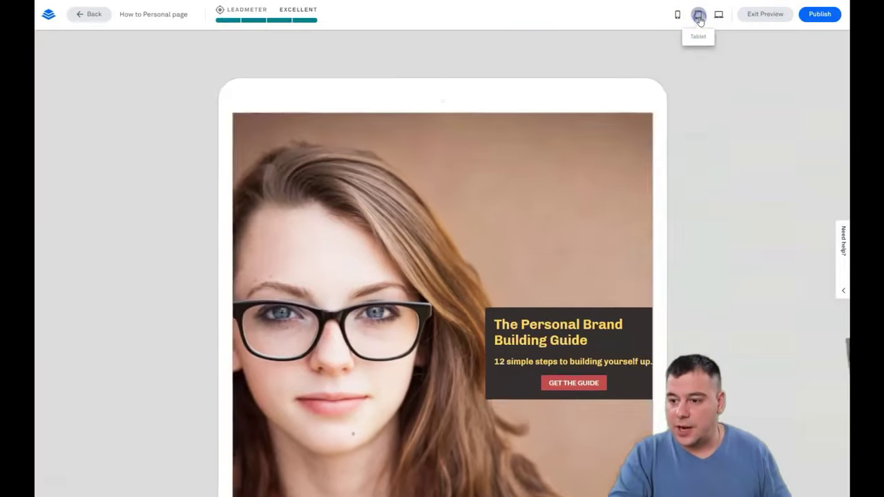
pyautogui.click(677, 14)
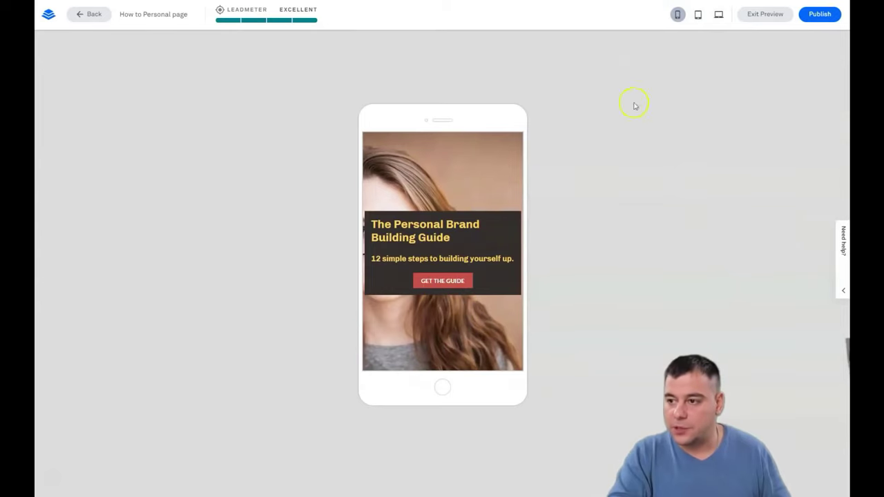
pyautogui.click(700, 15)
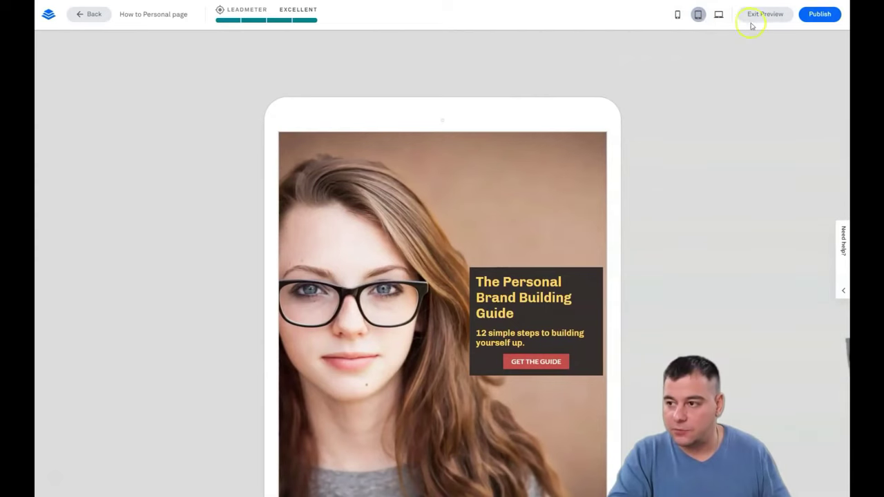
pyautogui.click(718, 15)
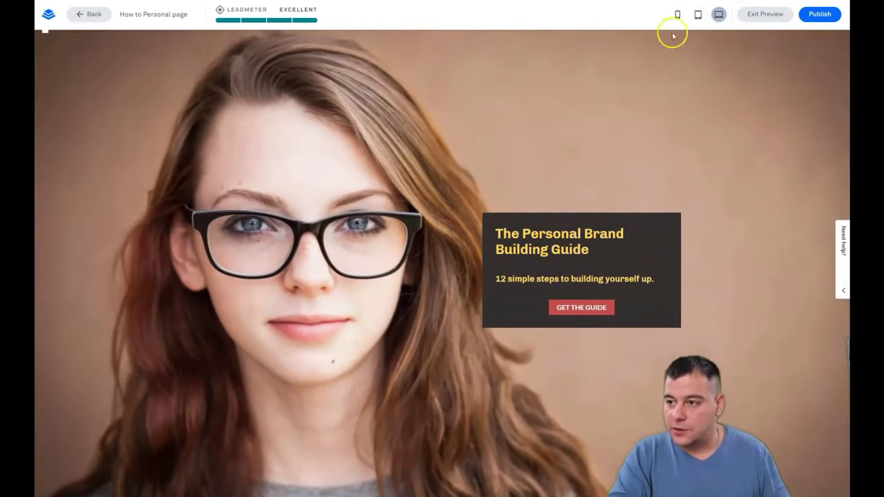
# Recheck the page in the mobile, tablet and desktop previews, and return to the page editor.
pyautogui.click(679, 15)
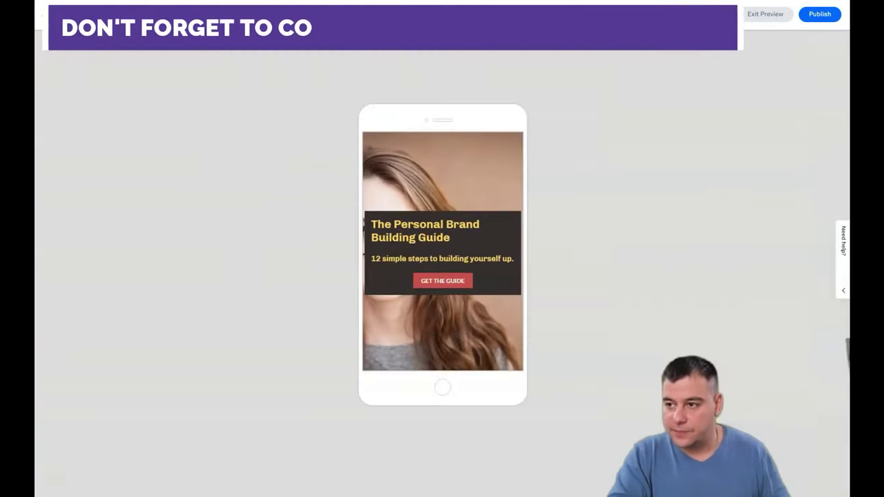
pyautogui.click(698, 15)
pyautogui.click(719, 14)
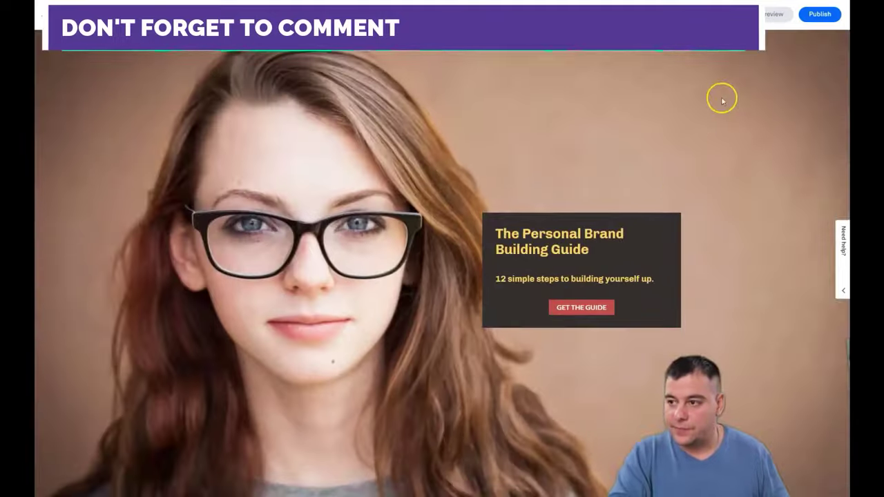
pyautogui.click(768, 20)
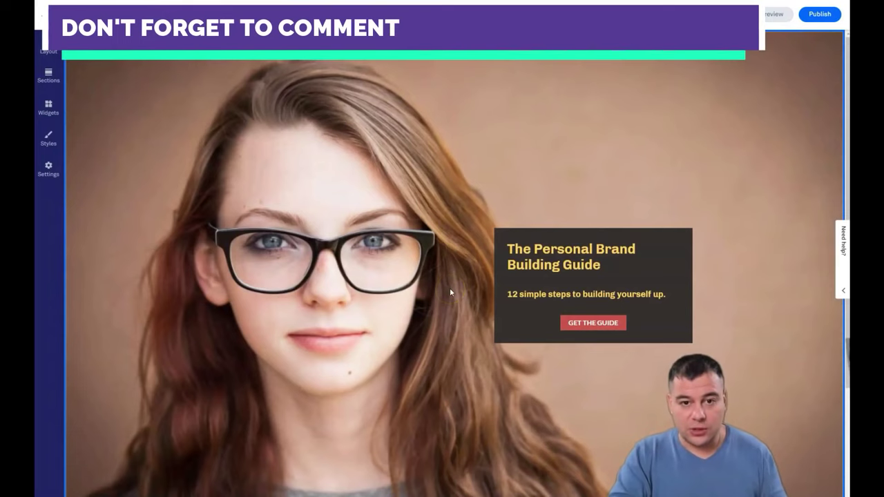
pyautogui.scroll(-3, 370, 261)
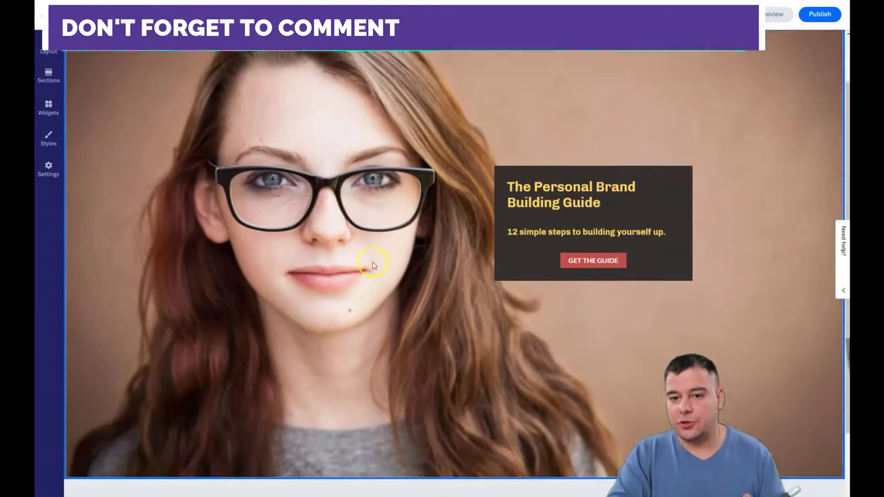
pyautogui.scroll(3, 370, 259)
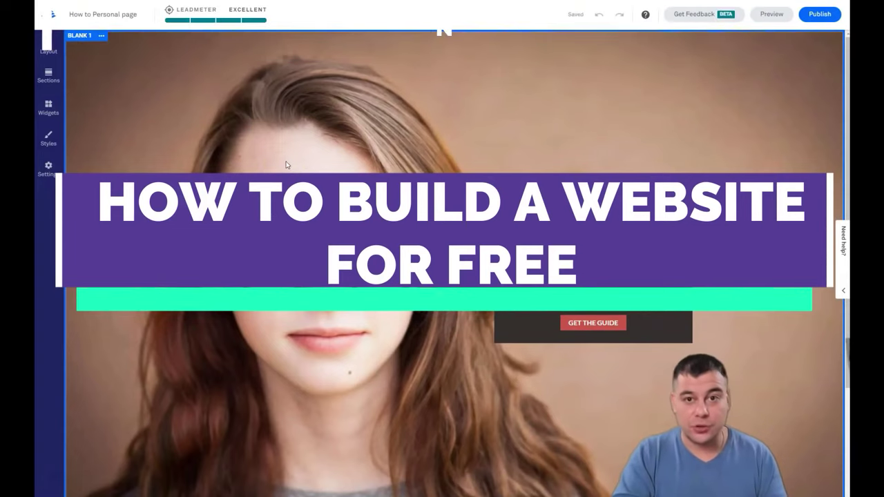
pyautogui.click(272, 164)
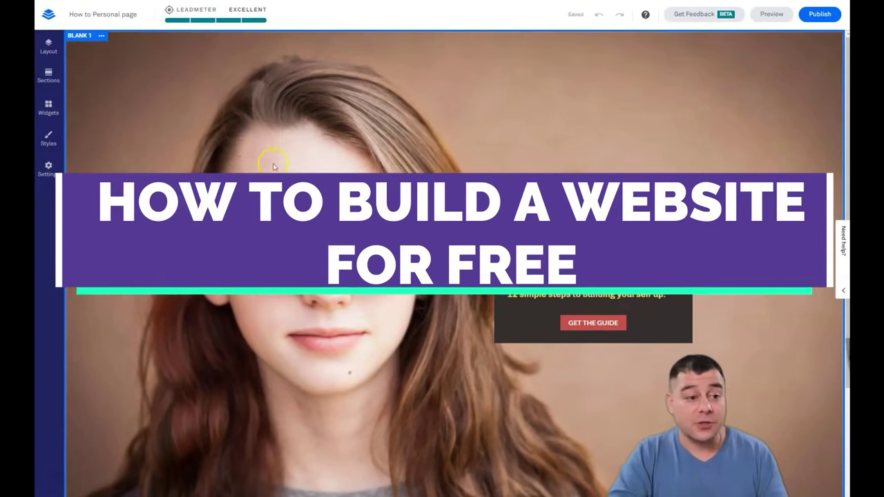